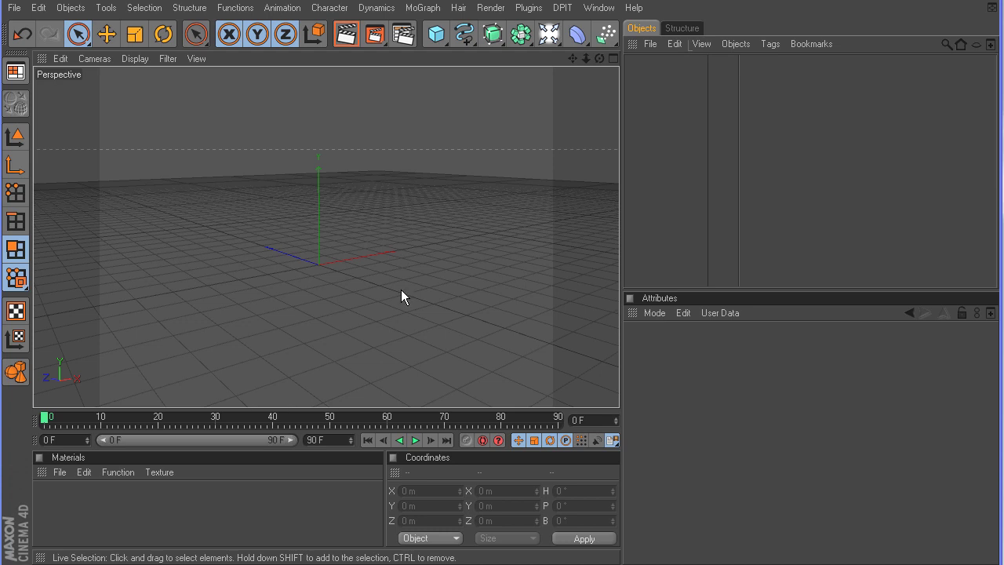
- Add a cube, raise it to about 263 m in Y, and shape it into an upright slab about 381 m tall and 27 m thick
drag(437, 34, 474, 48)
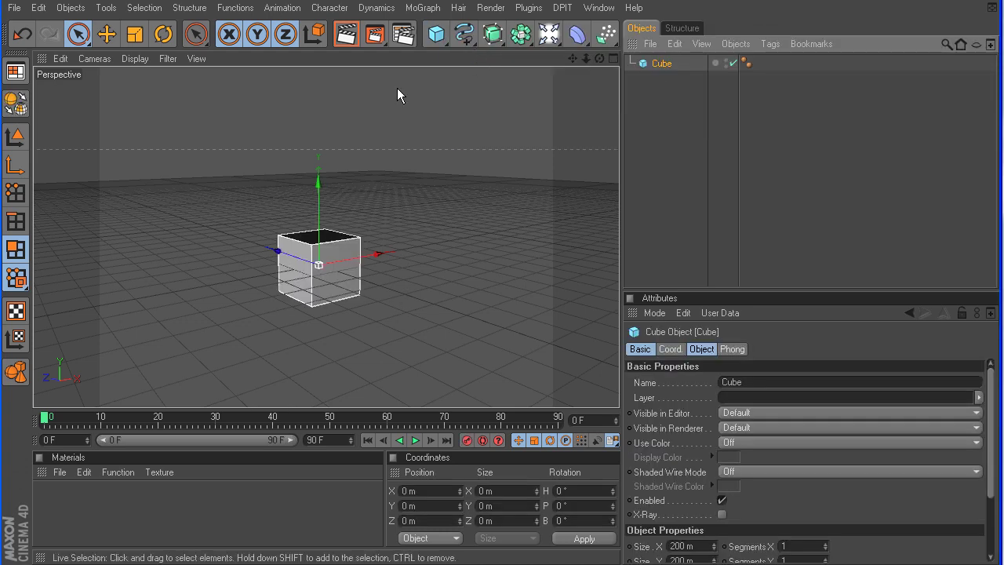
drag(317, 198, 316, 146)
click(15, 137)
click(107, 34)
drag(573, 59, 600, 104)
drag(313, 233, 331, 274)
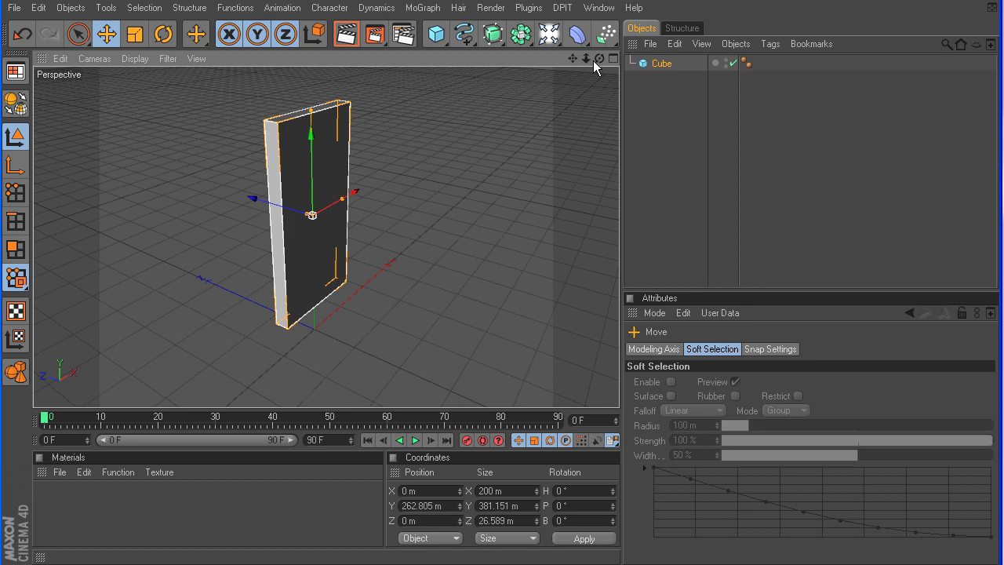
- Resize the slab to about 213 m wide and 416 m tall
drag(599, 59, 372, 210)
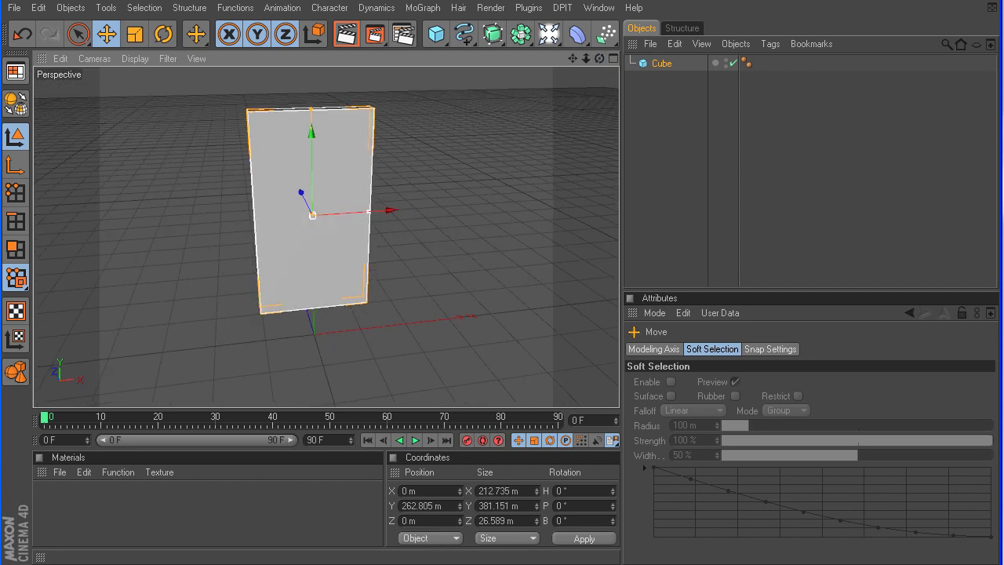
drag(312, 109, 312, 97)
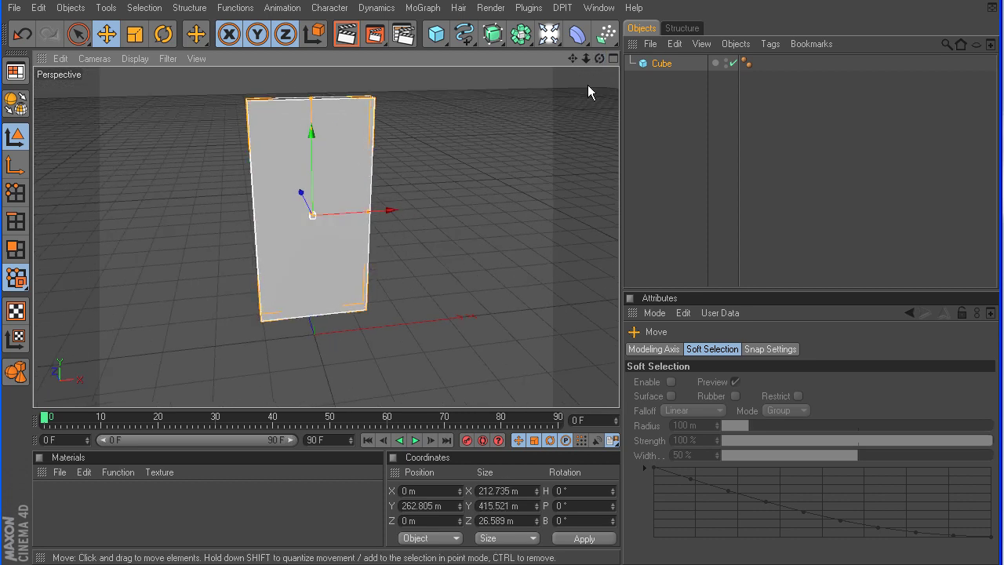
drag(599, 59, 597, 57)
drag(358, 232, 547, 276)
key(ctrl+z)
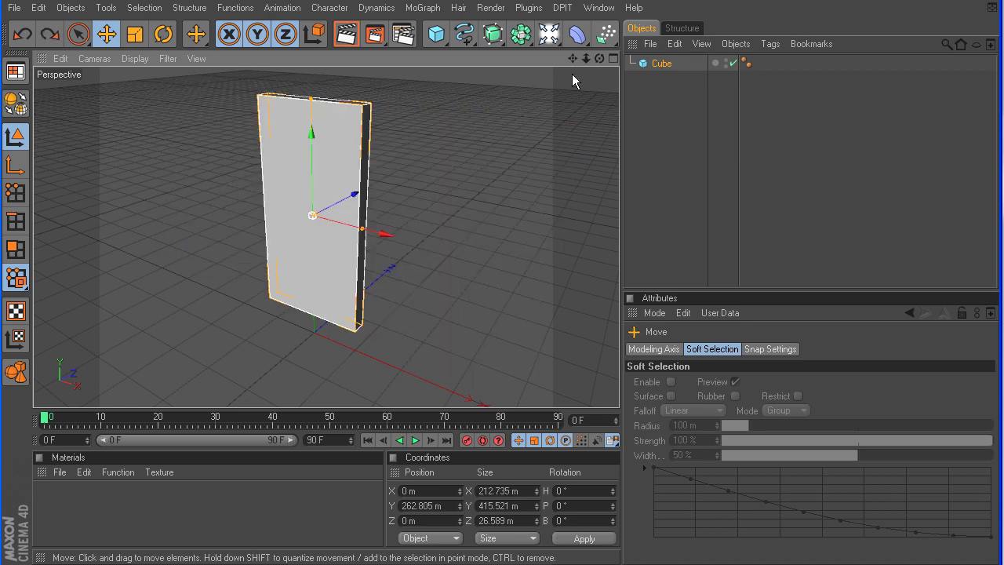
- Add a HyperNURBS object and make the cube its child
drag(573, 58, 683, 62)
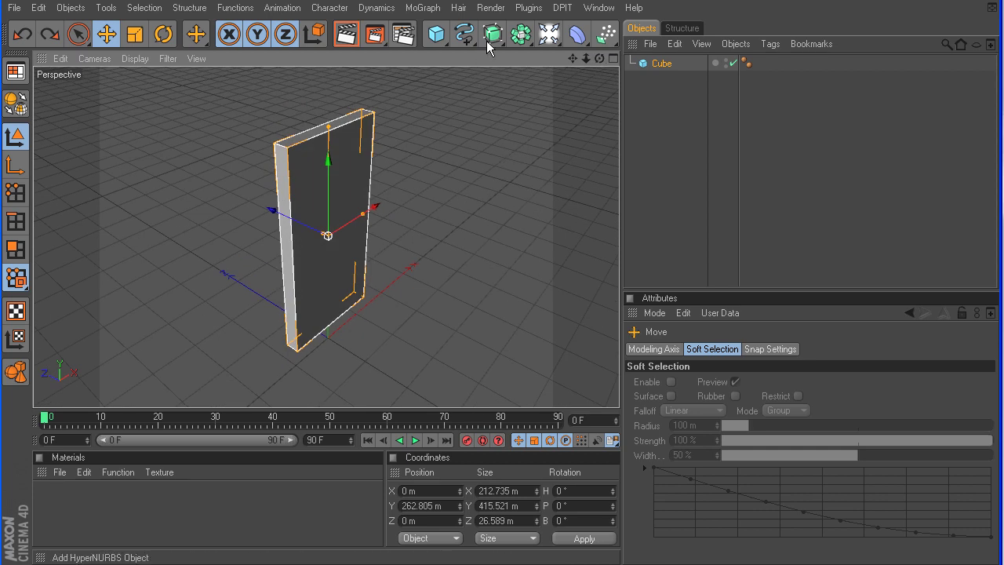
drag(488, 41, 548, 53)
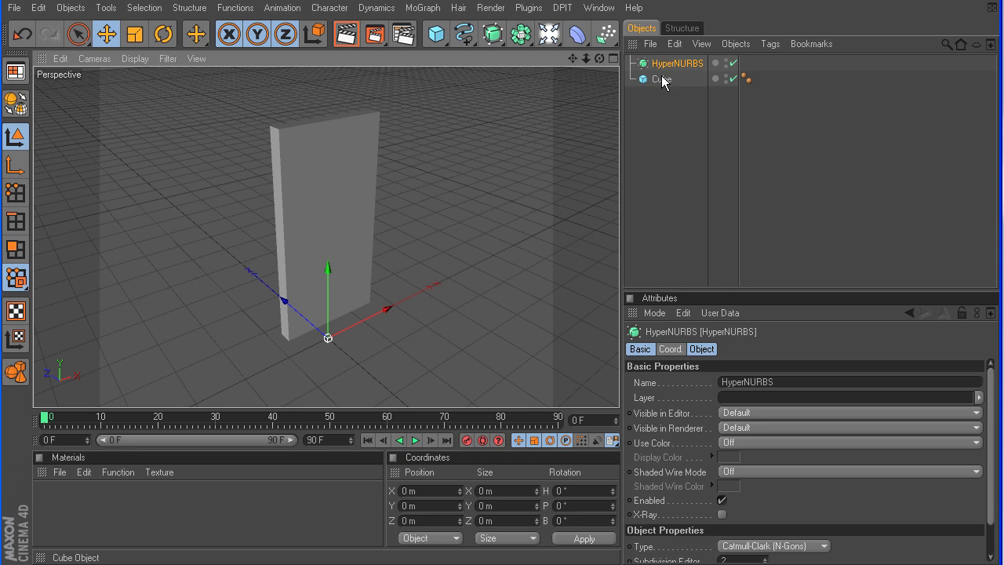
drag(661, 82, 663, 69)
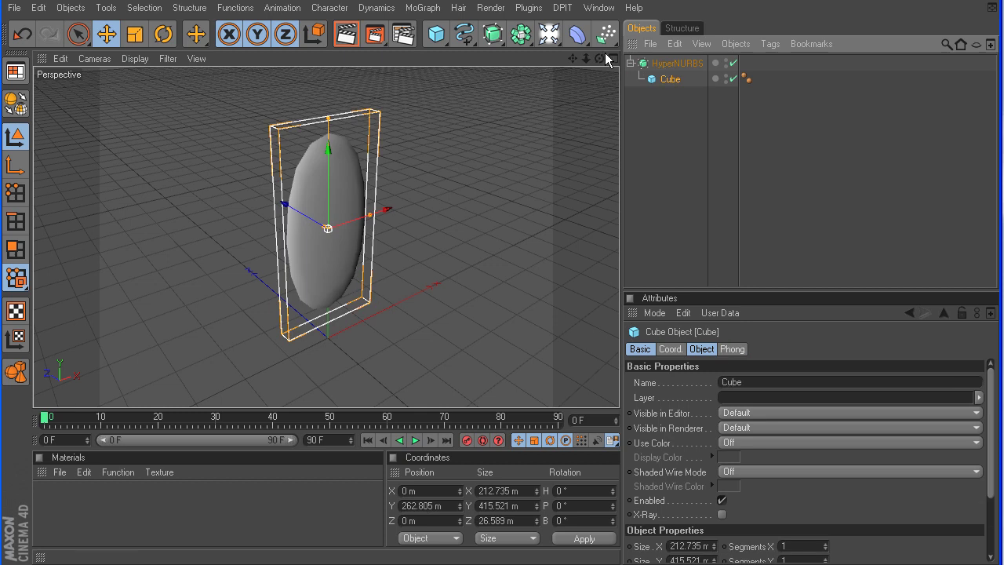
drag(600, 58, 554, 48)
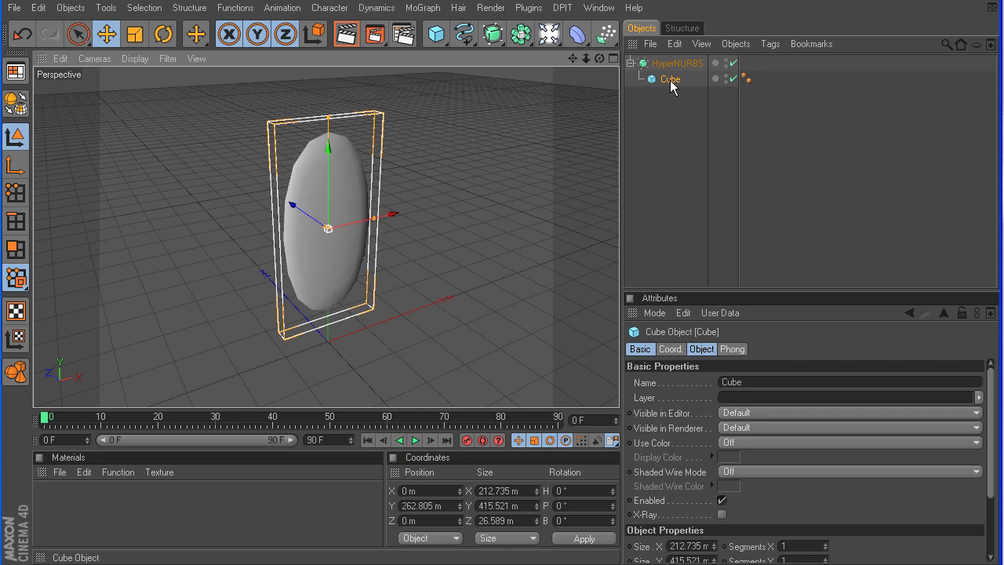
- Disable the HyperNURBS smoothing and rename the cube as mp3 player
click(734, 63)
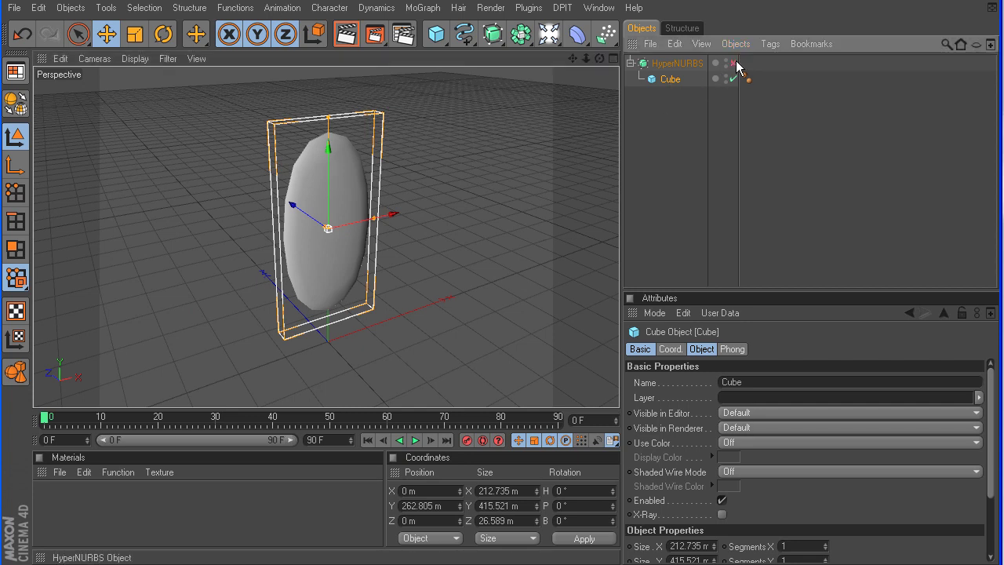
double_click(673, 79)
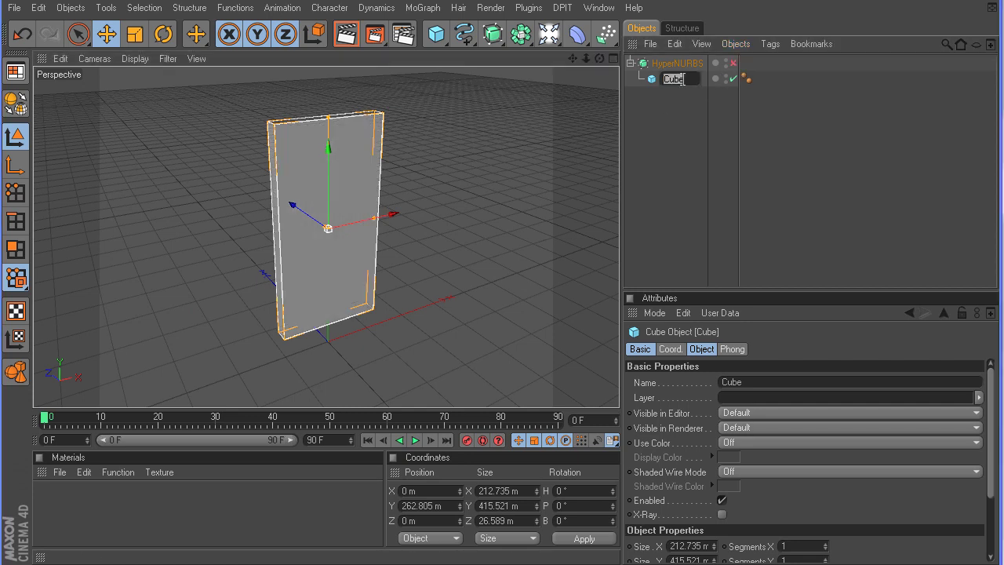
text(mp3 player)
key(Return)
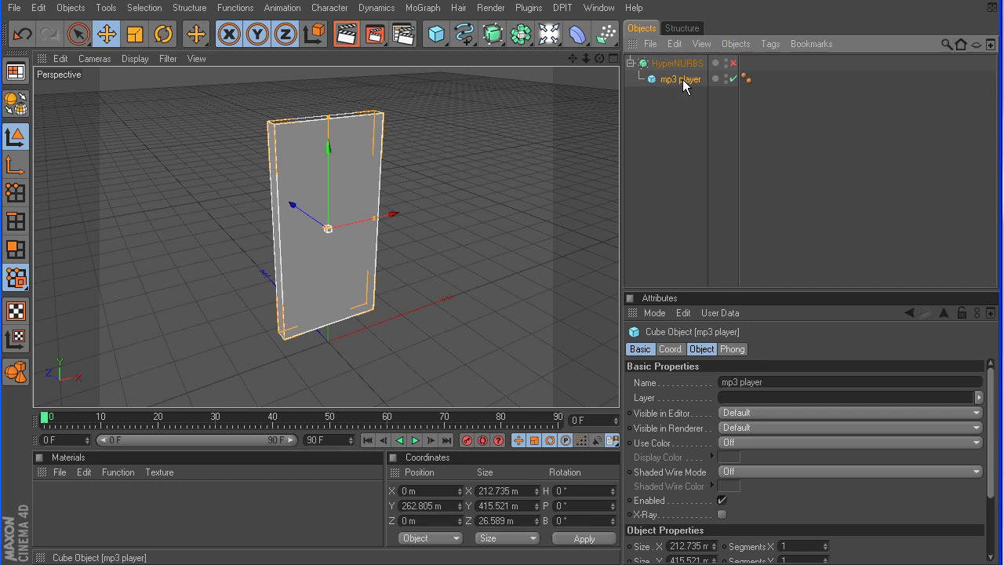
- Set the mp3 player's segments to 3 in X, Y and Z
click(701, 349)
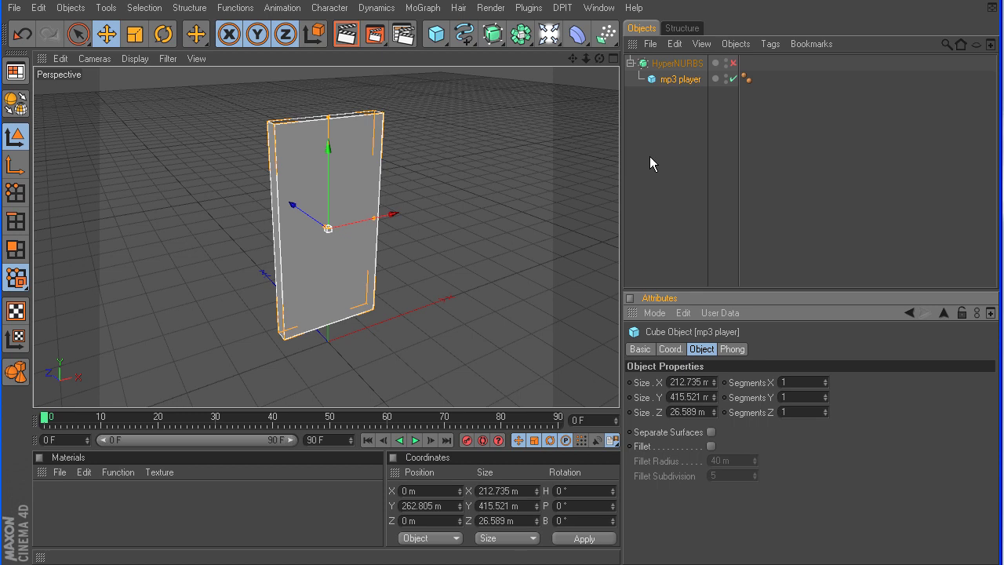
click(826, 380)
click(826, 380)
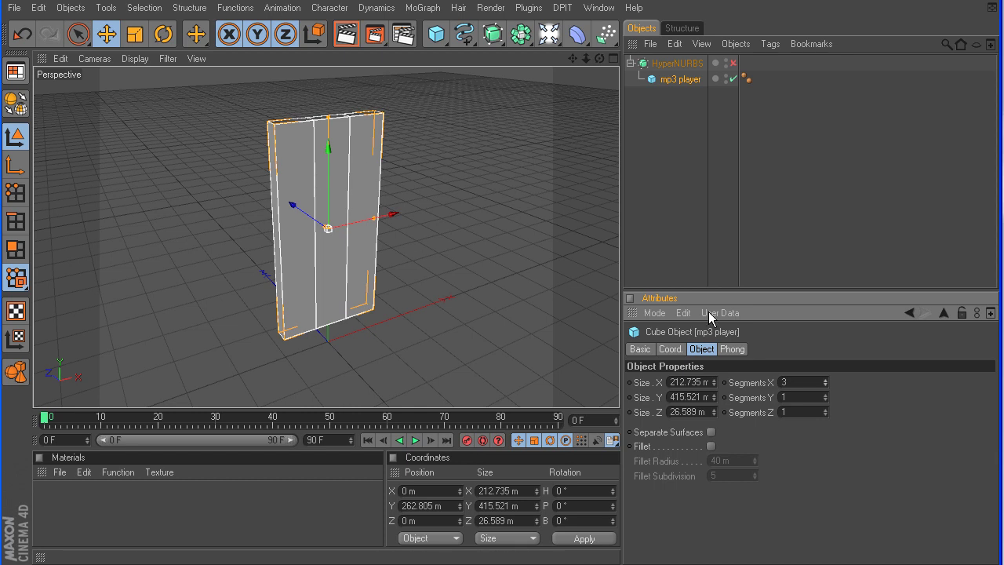
click(826, 394)
click(827, 394)
click(826, 409)
click(826, 410)
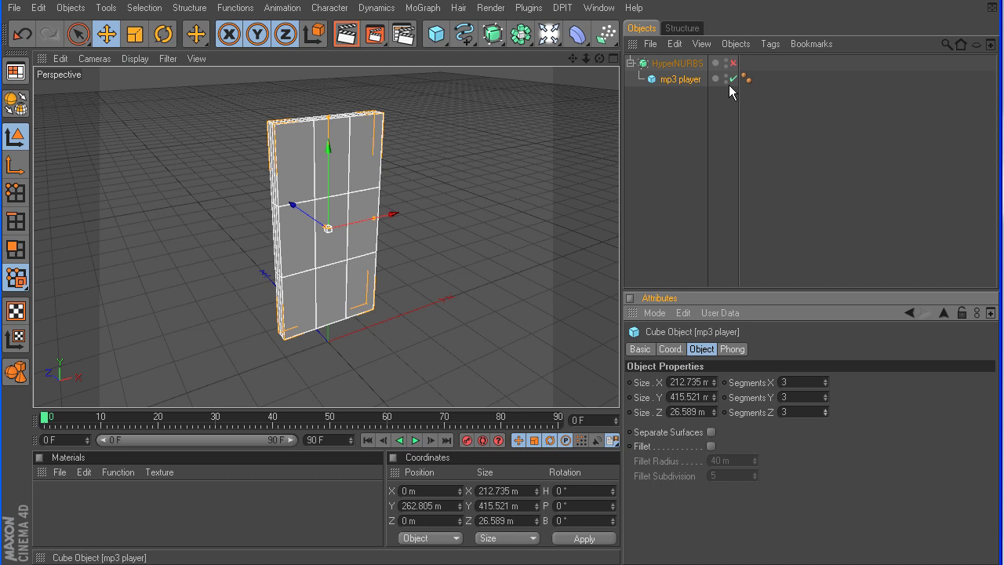
- Re-enable the HyperNURBS smoothing, inspect the rounded body from several angles, and reselect the mp3 player
click(732, 62)
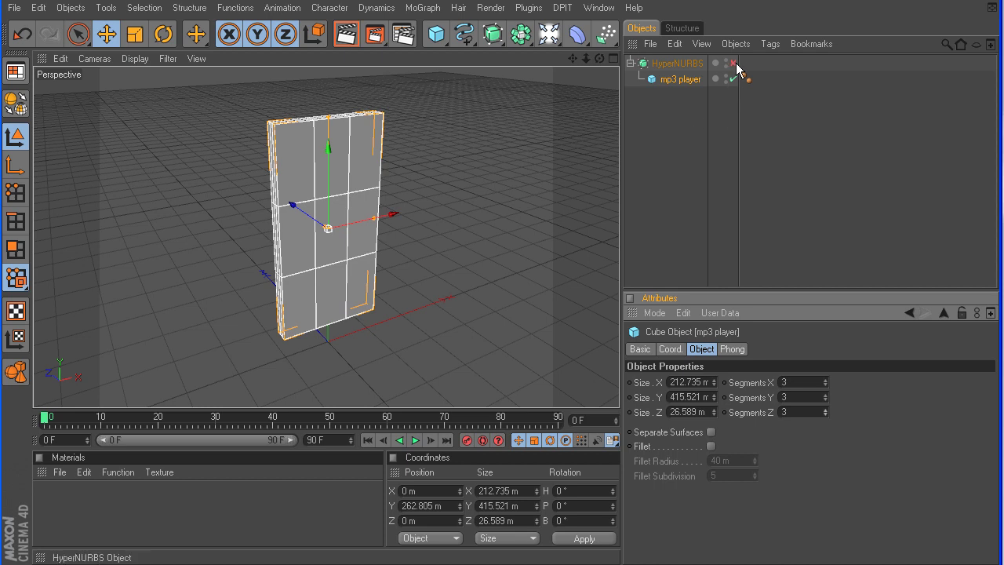
click(539, 155)
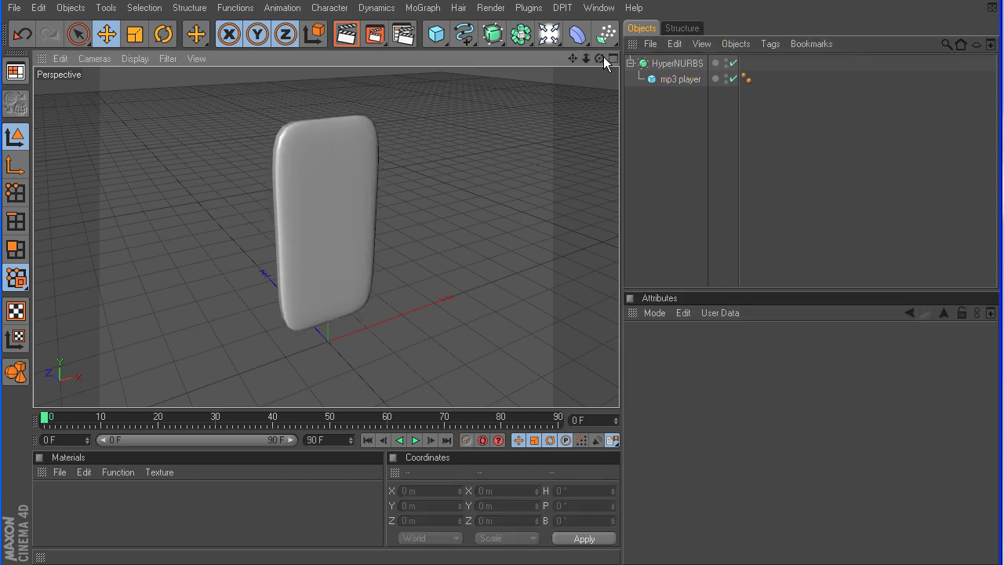
drag(599, 58, 918, 78)
drag(808, 64, 831, 65)
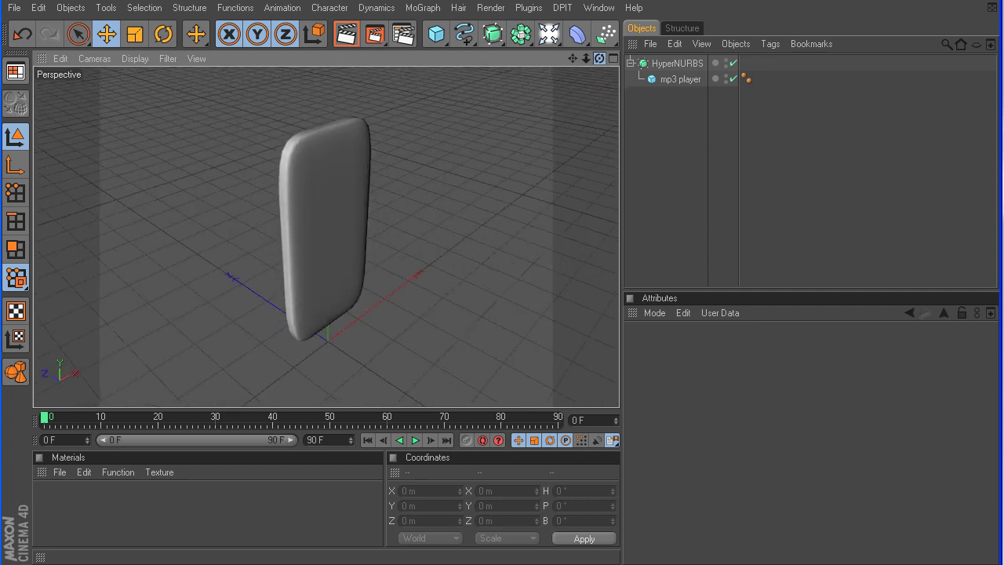
click(676, 80)
drag(594, 61, 551, 148)
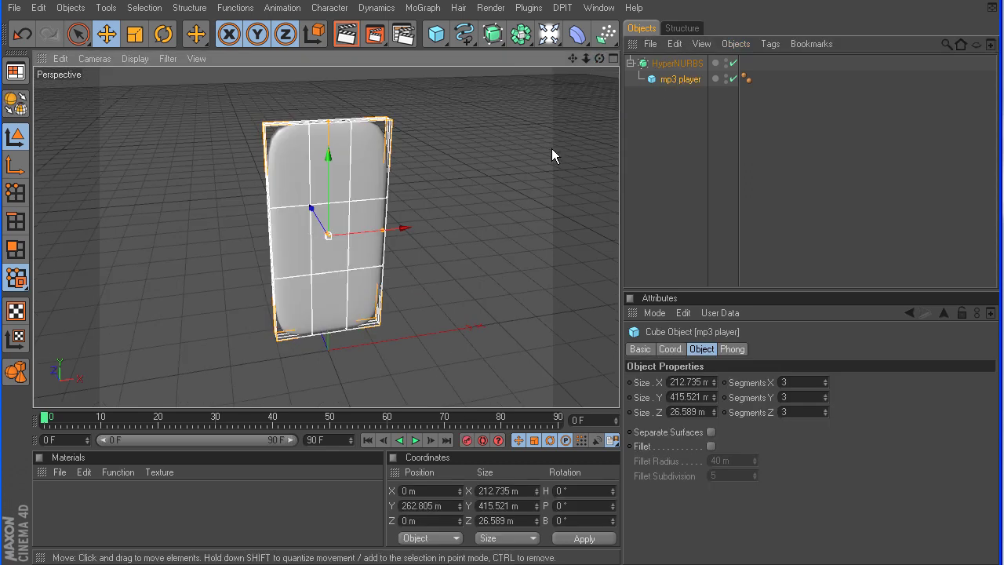
- Cycle through the four viewports, ending with the mp3 player centred in the full-size front view
middle_click(551, 148)
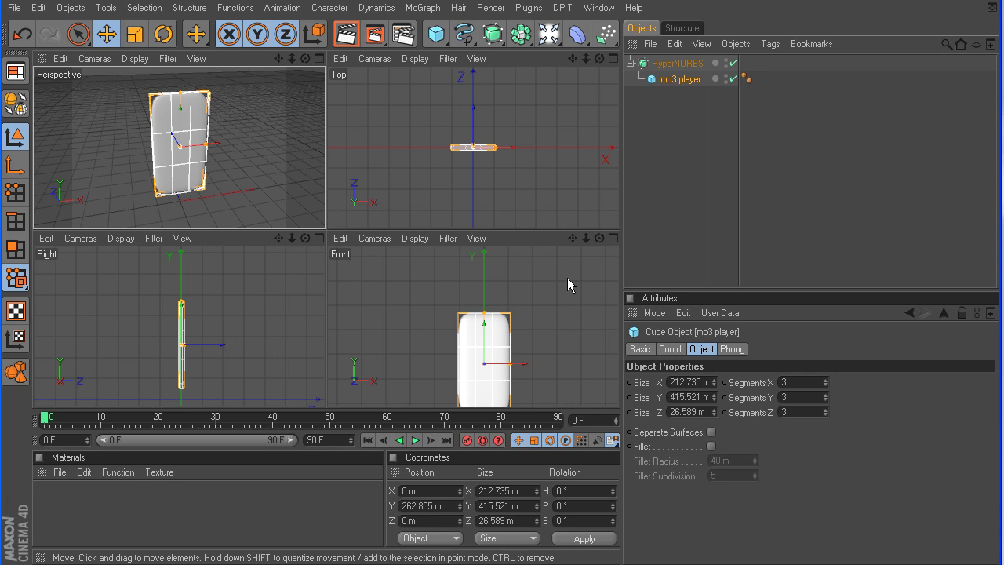
middle_click(376, 260)
middle_click(533, 213)
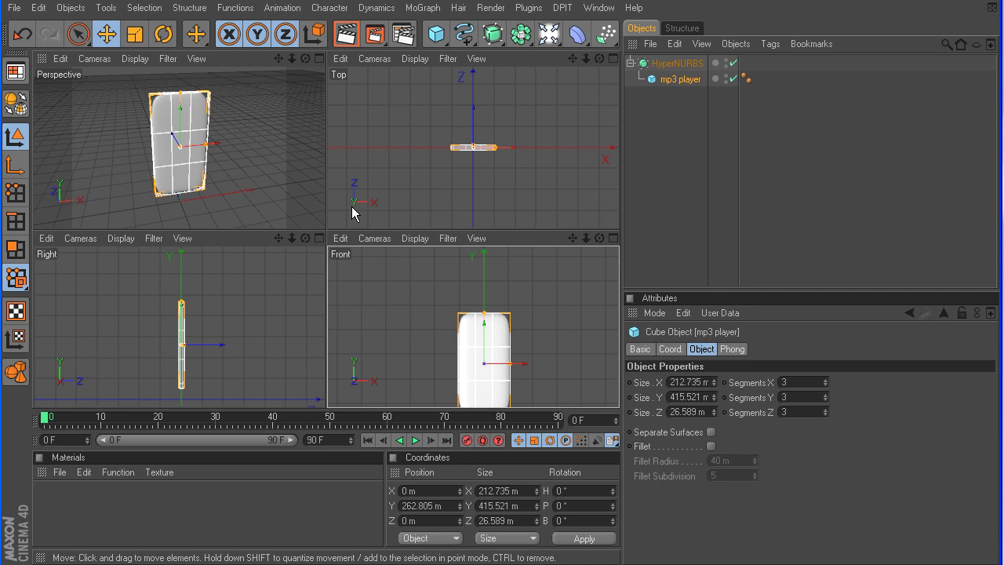
key(F1)
key(F2)
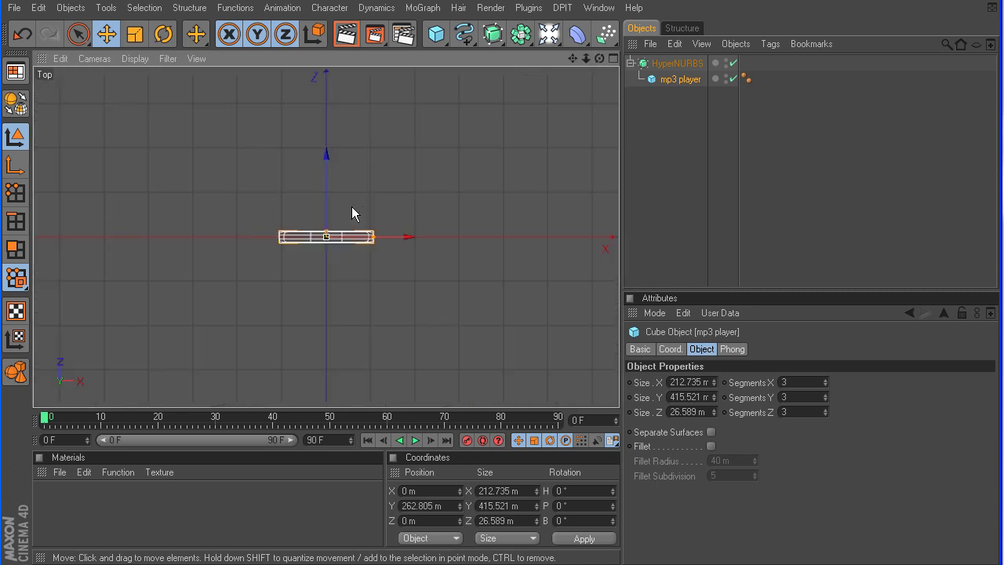
key(F3)
key(F4)
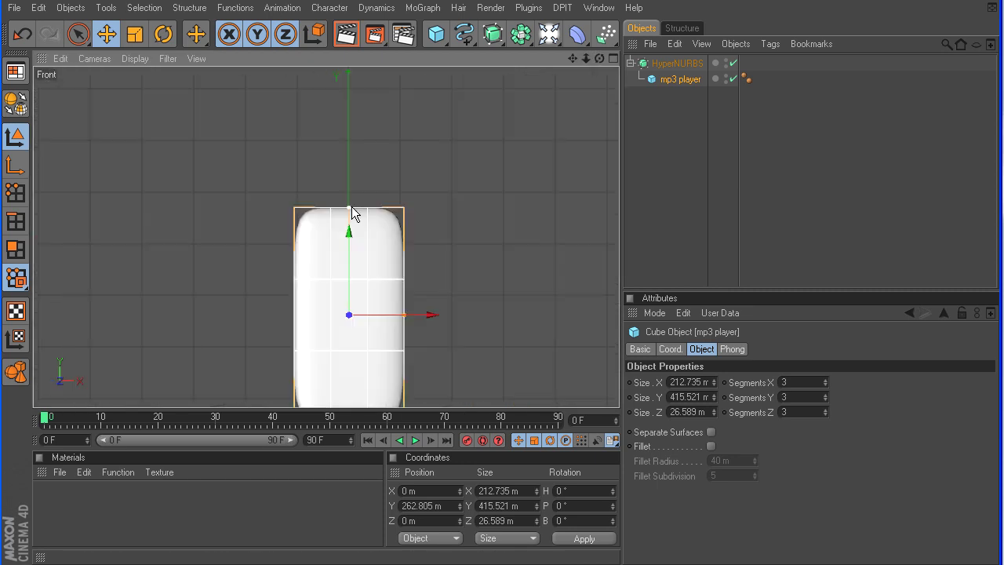
mouse_move(577, 61)
mouse_down()
mouse_move(570, 16)
mouse_move(577, 59)
mouse_up()
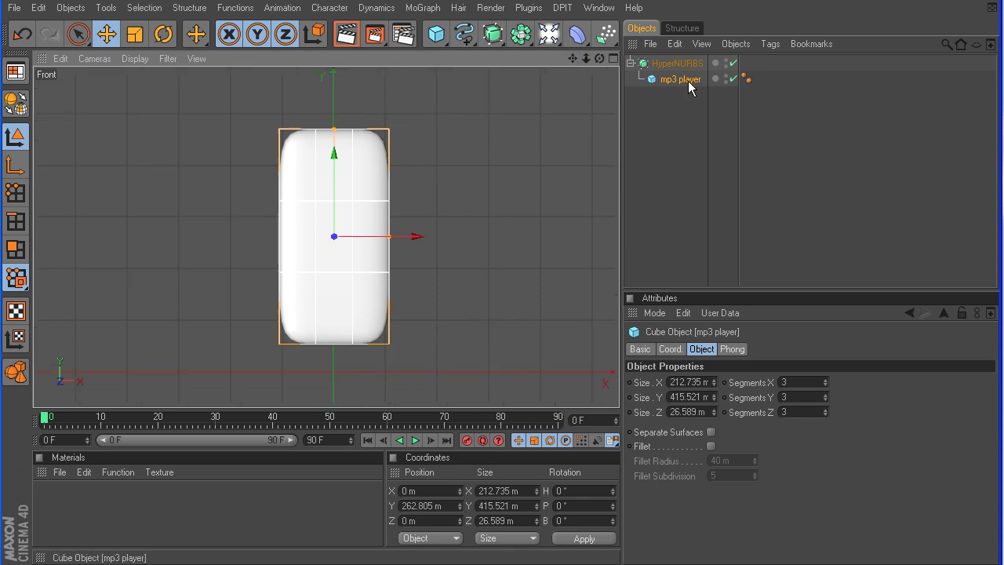
- Make the mp3 player editable and rectangle-select its two middle rows of points with Only Select Visible Elements off
click(15, 103)
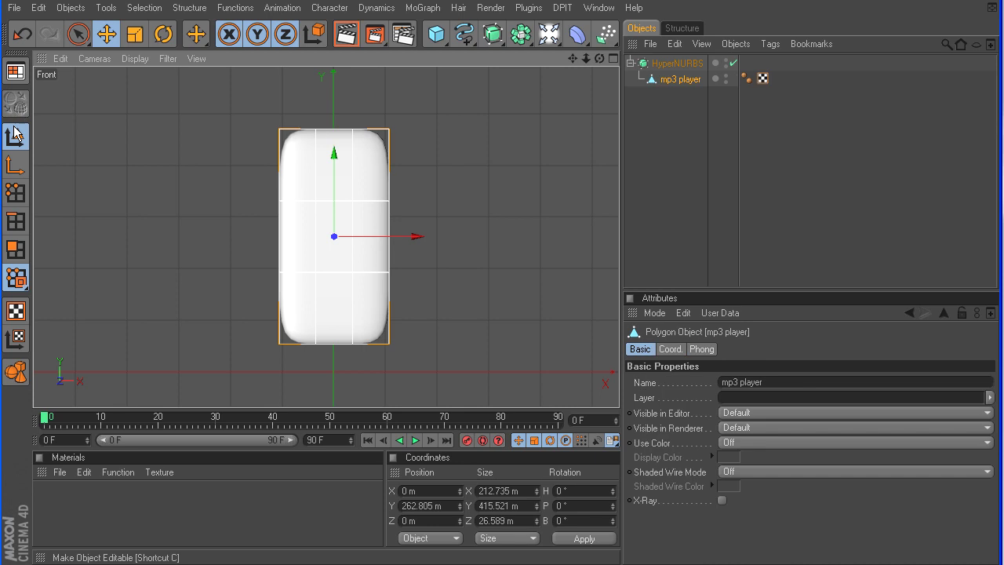
click(14, 192)
click(86, 33)
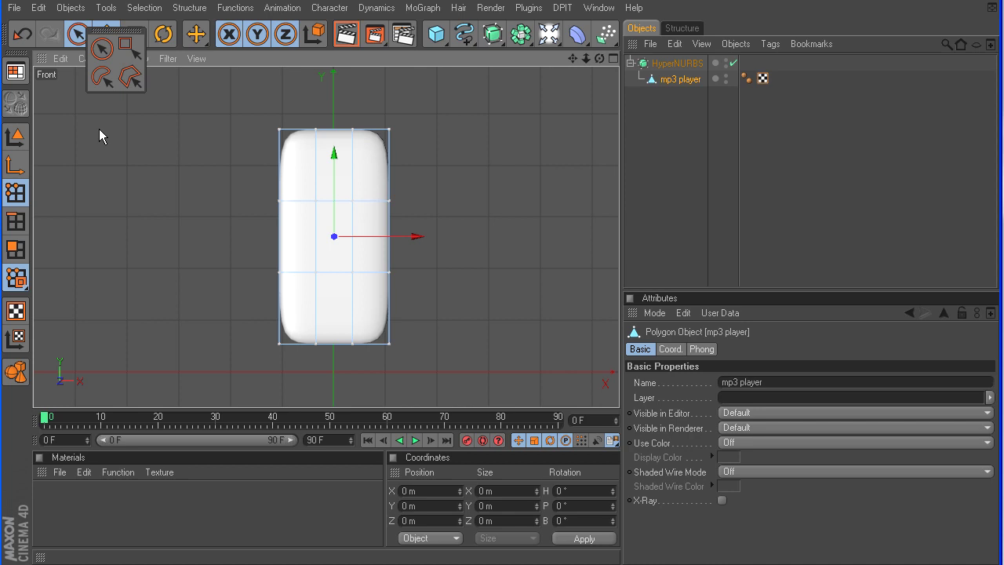
click(126, 47)
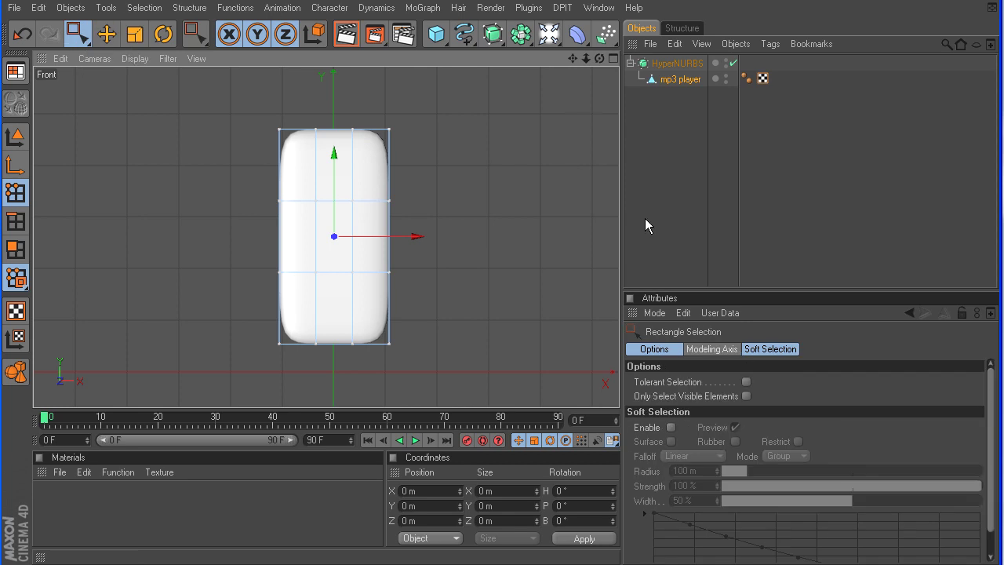
click(746, 397)
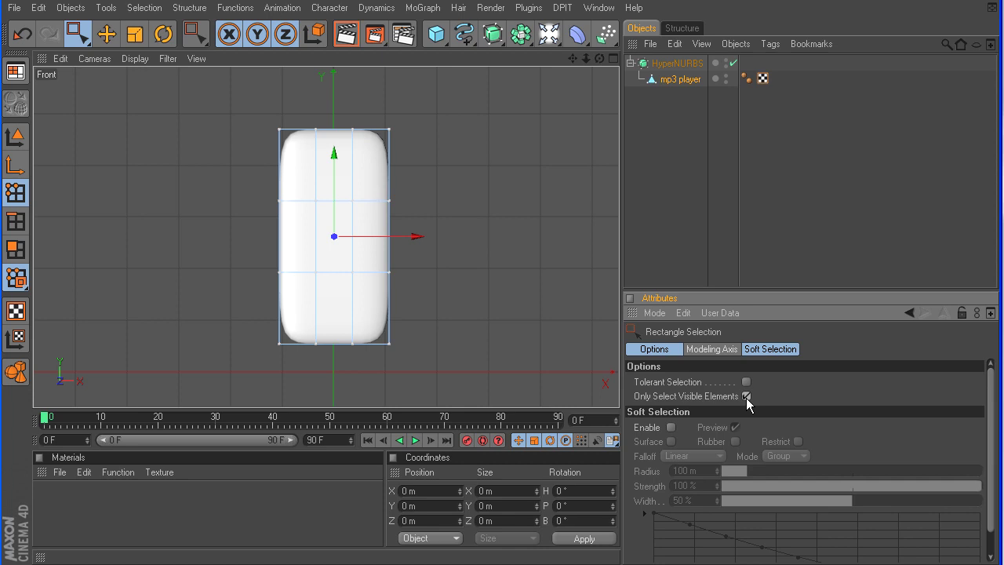
click(746, 396)
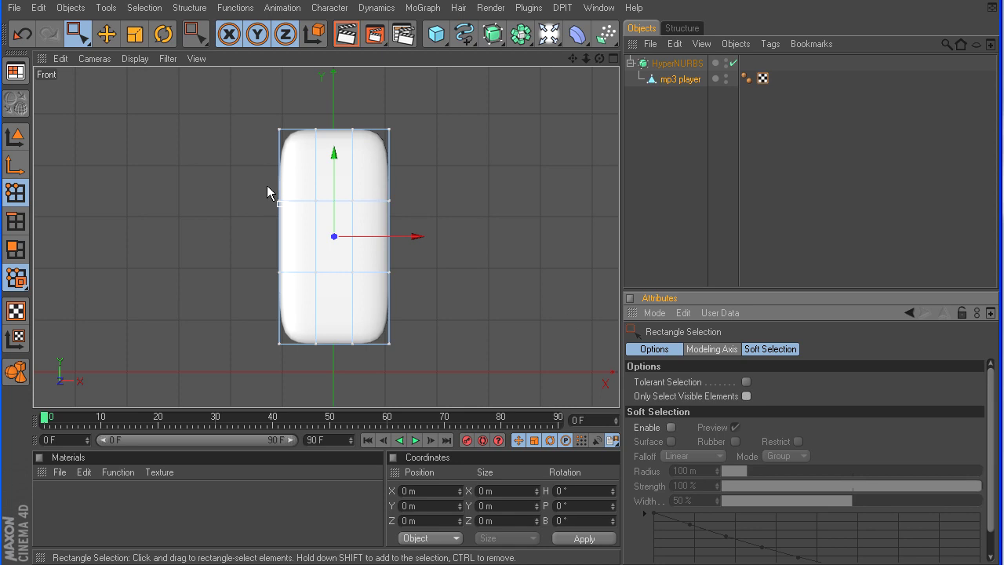
drag(235, 171, 435, 302)
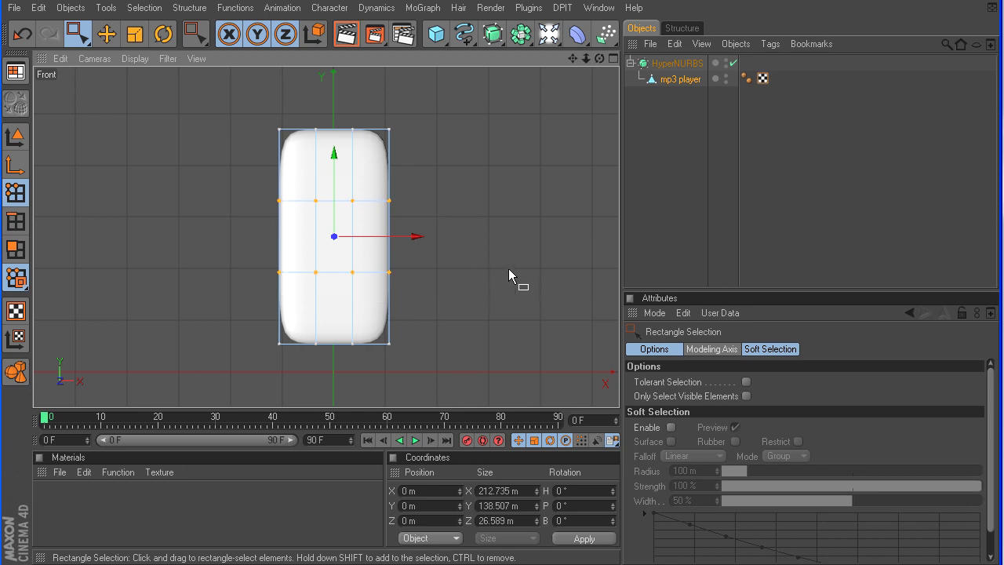
- Check the point selection in perspective and scale it along Y in the front view to a span of about 297 m
middle_click(478, 229)
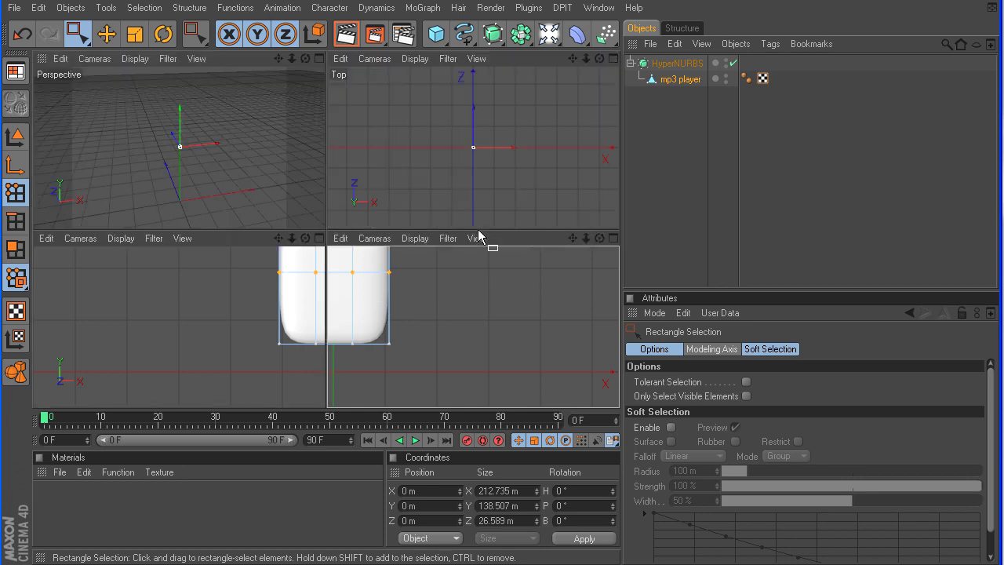
middle_click(291, 125)
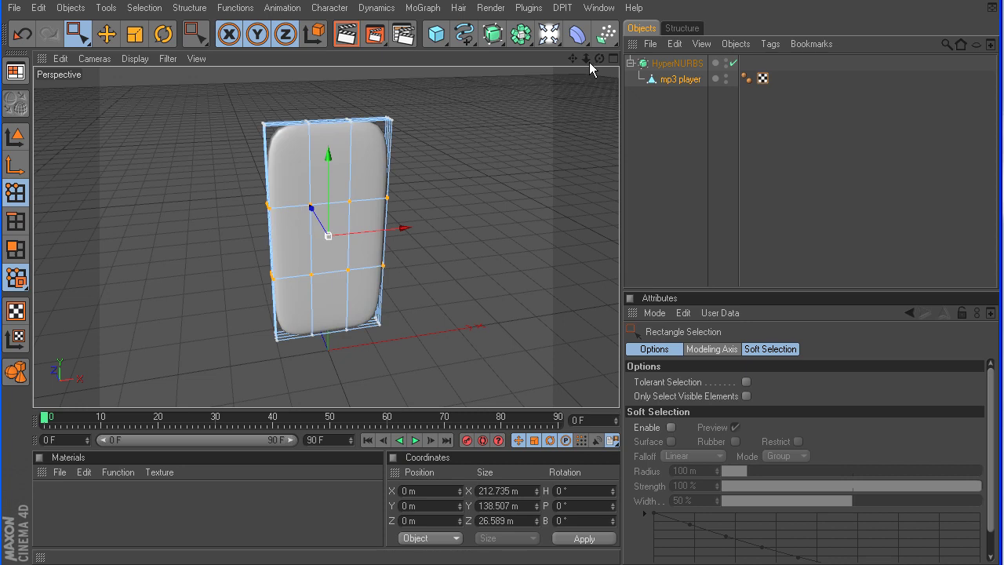
drag(599, 58, 451, 290)
middle_click(425, 298)
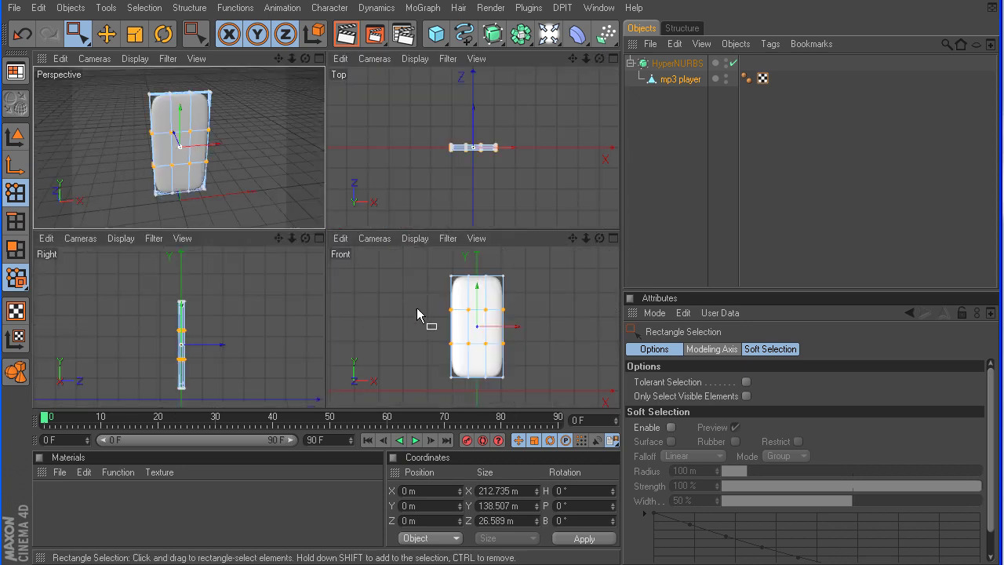
middle_click(416, 307)
click(138, 36)
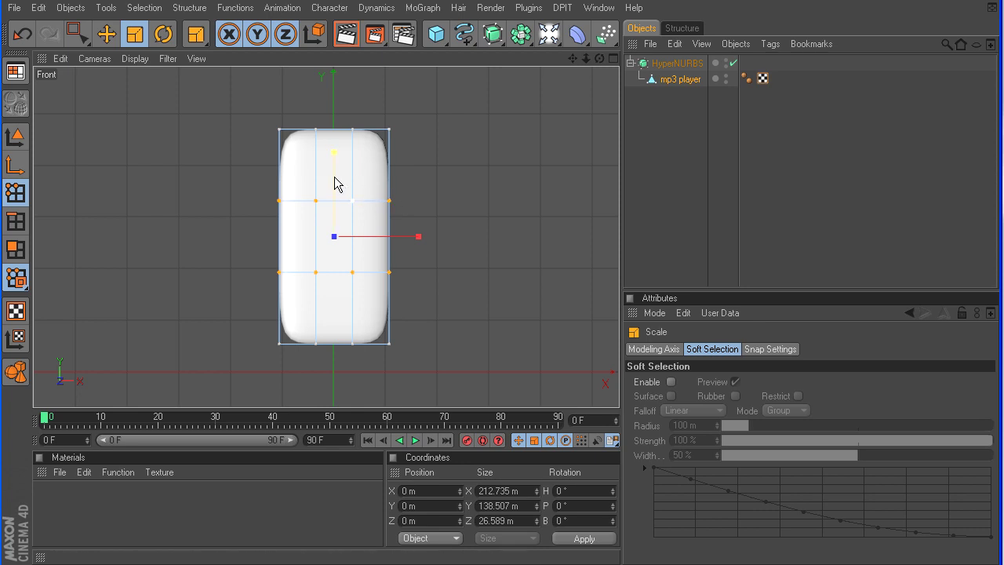
drag(333, 179, 333, 168)
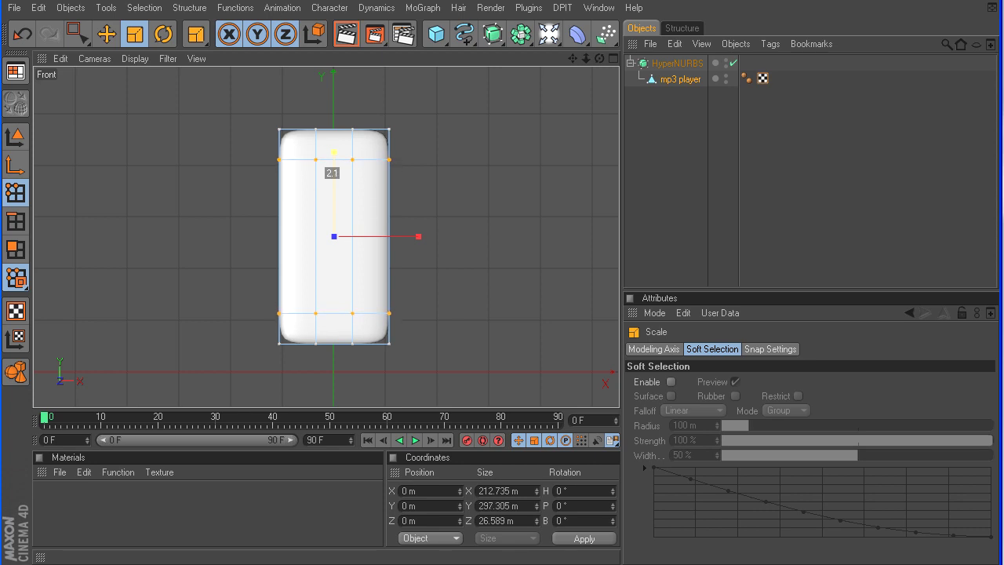
- Rectangle-select the mp3 player's two middle columns of points and scale them along X to a span of about 105 m
drag(333, 168, 332, 168)
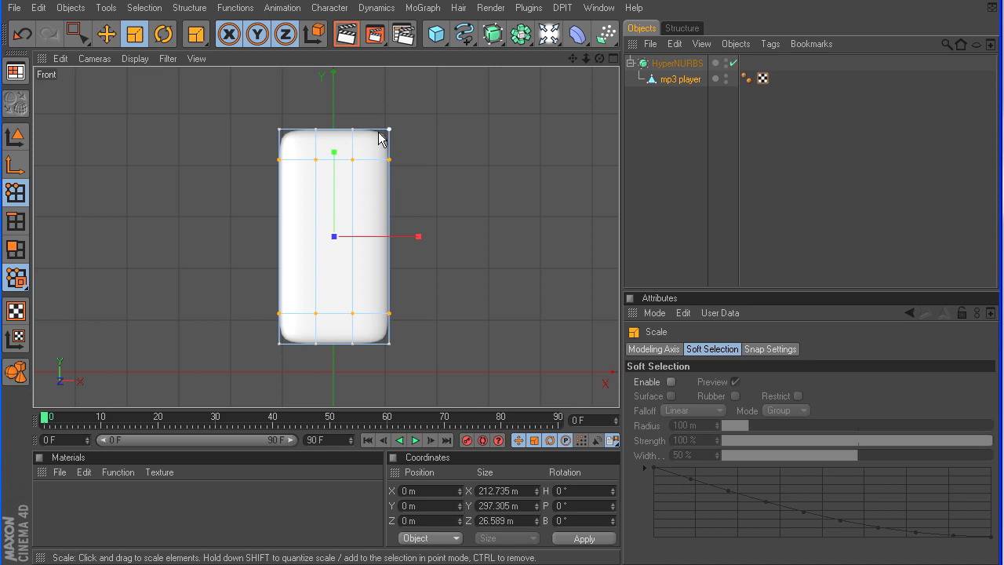
click(78, 33)
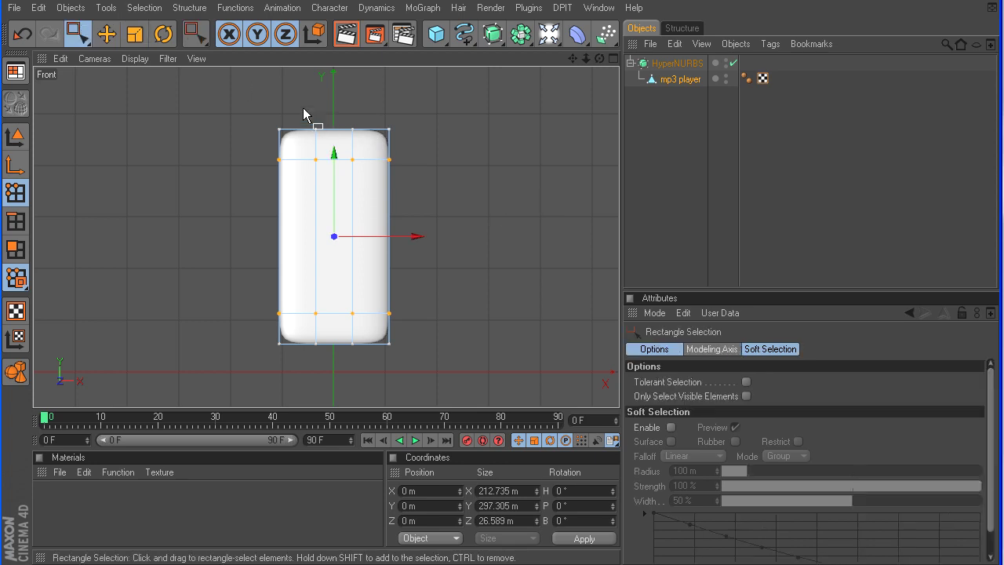
drag(303, 107, 363, 366)
click(134, 36)
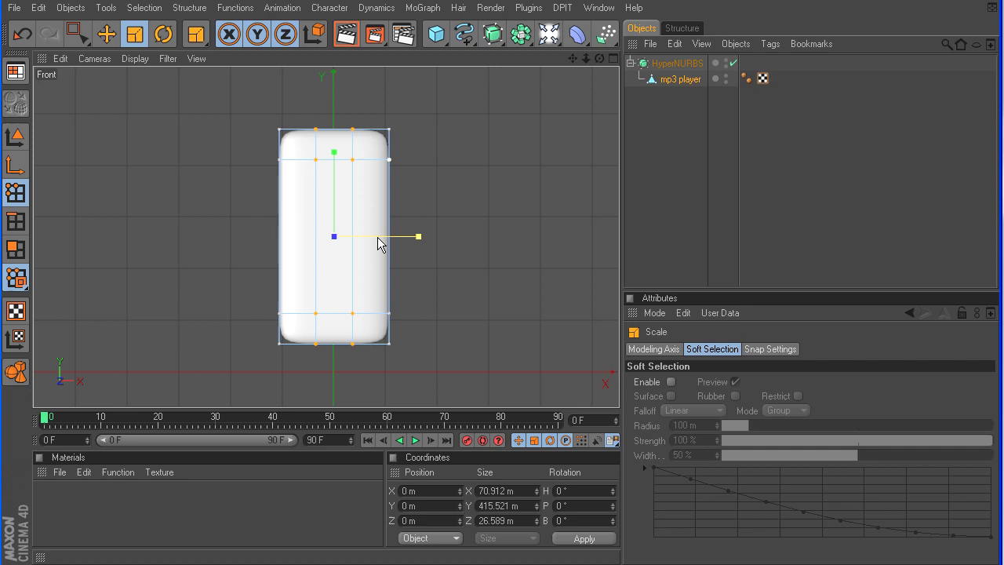
drag(378, 244, 385, 237)
- Deselect everything, examine the tightened rounding in perspective from the front and side, and reselect the mp3 player
middle_click(480, 213)
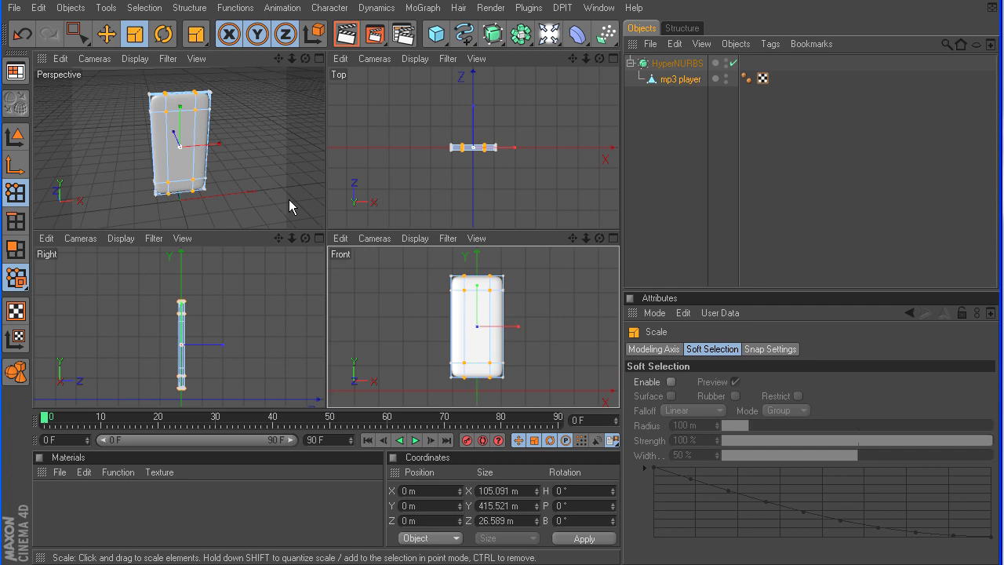
middle_click(289, 200)
click(542, 198)
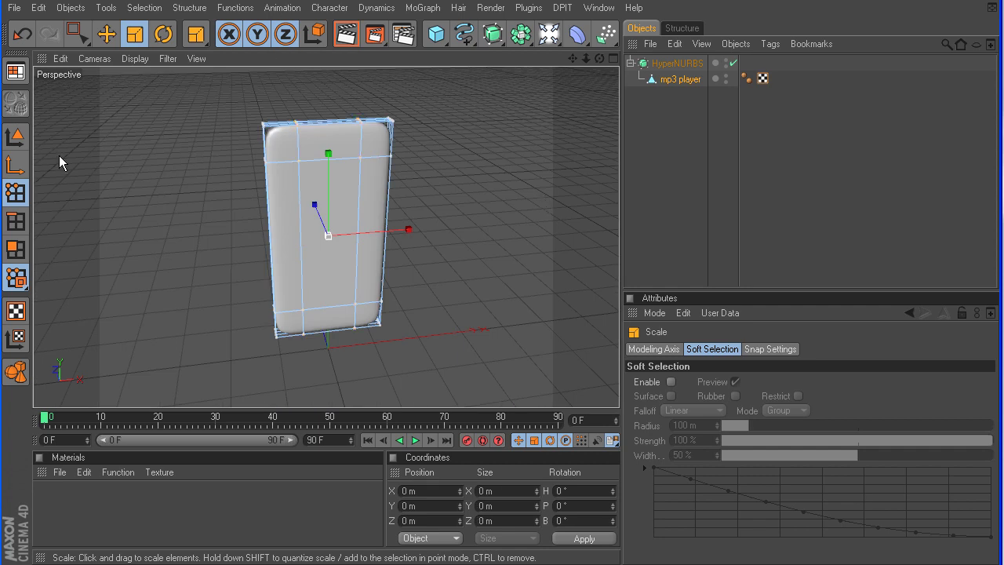
click(655, 124)
drag(600, 59, 718, 67)
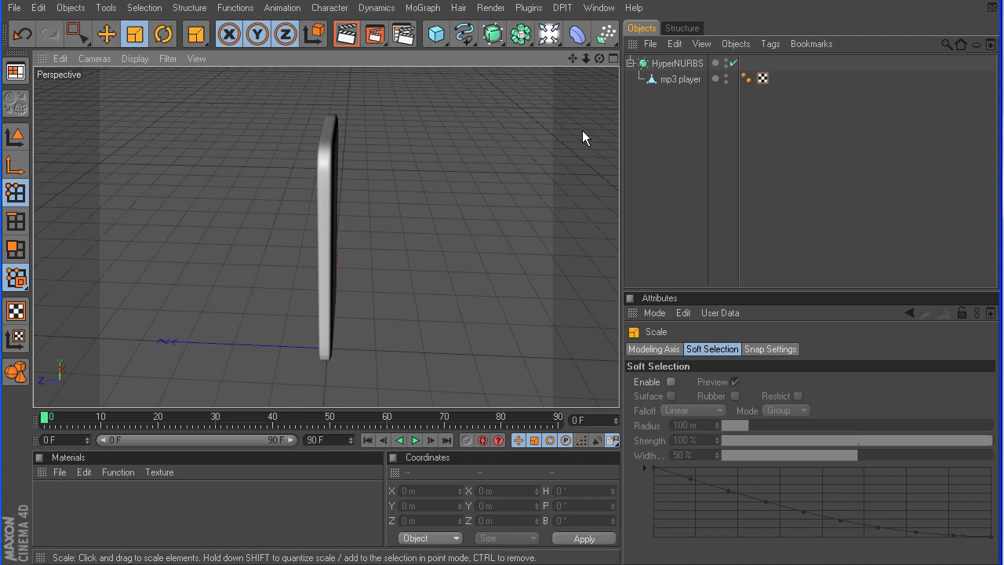
click(681, 79)
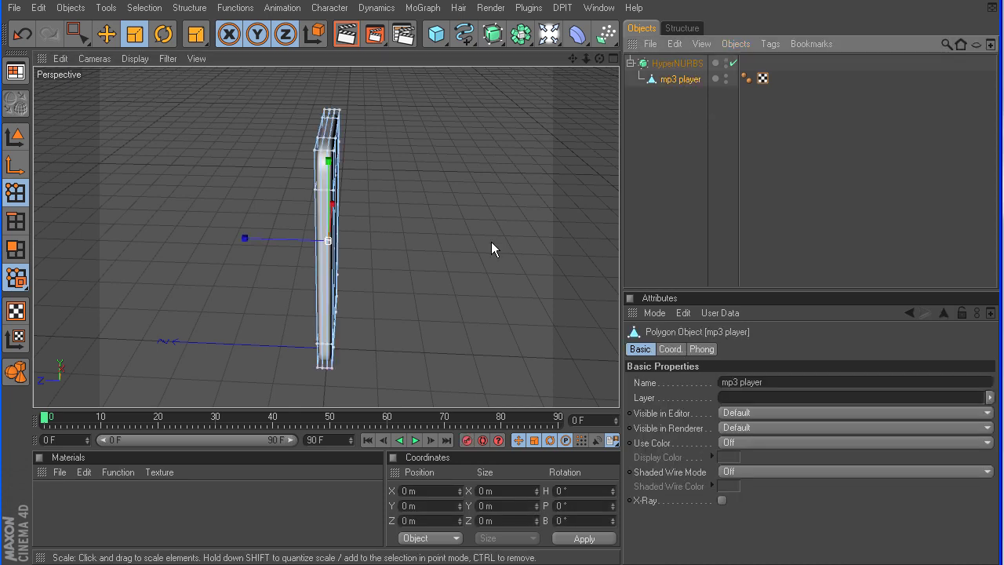
- Try to thicken the mp3 player by moving one side's points along Z to about 109 m, and undo the move
drag(599, 59, 553, 61)
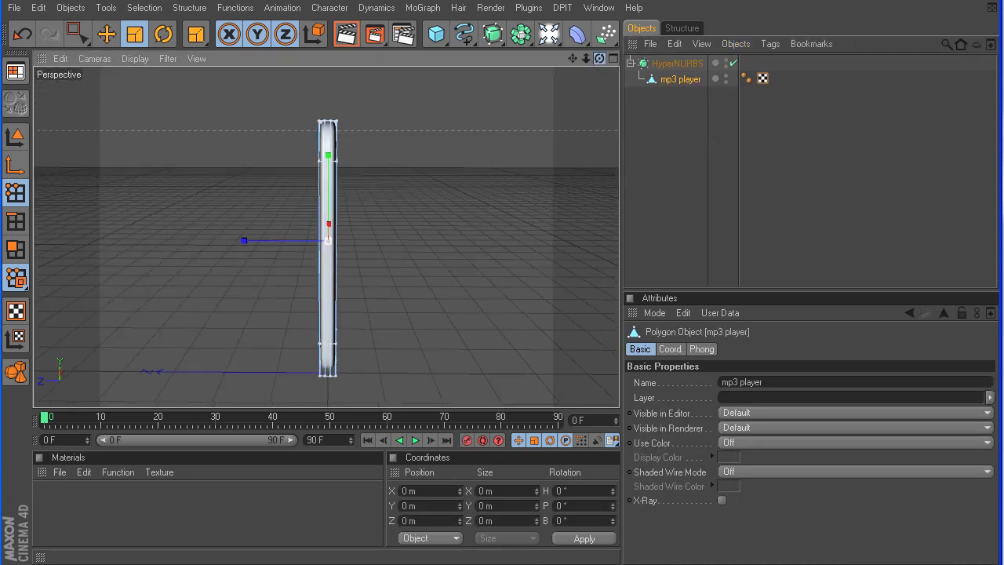
click(77, 33)
drag(280, 99, 340, 382)
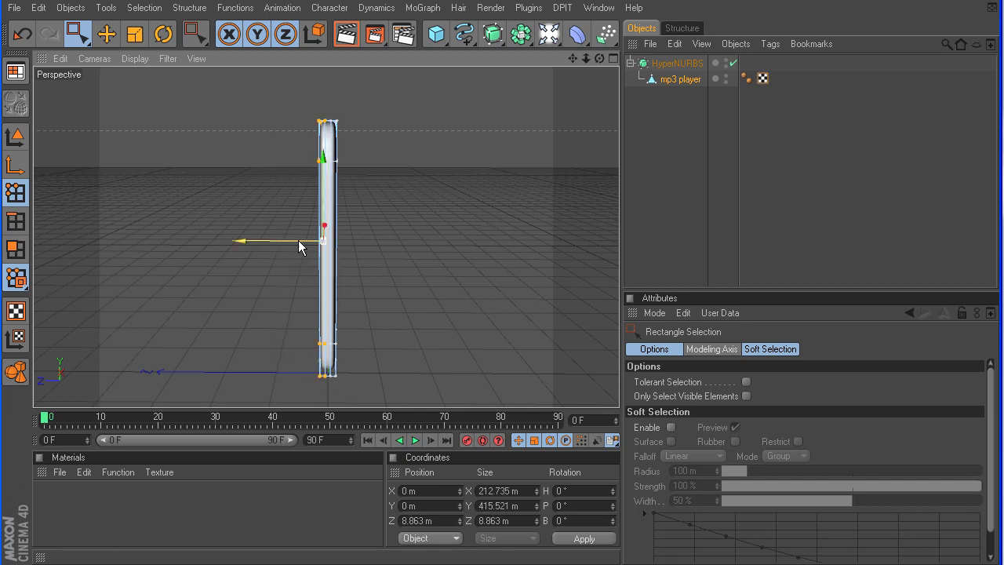
drag(298, 240, 235, 240)
drag(600, 59, 502, 102)
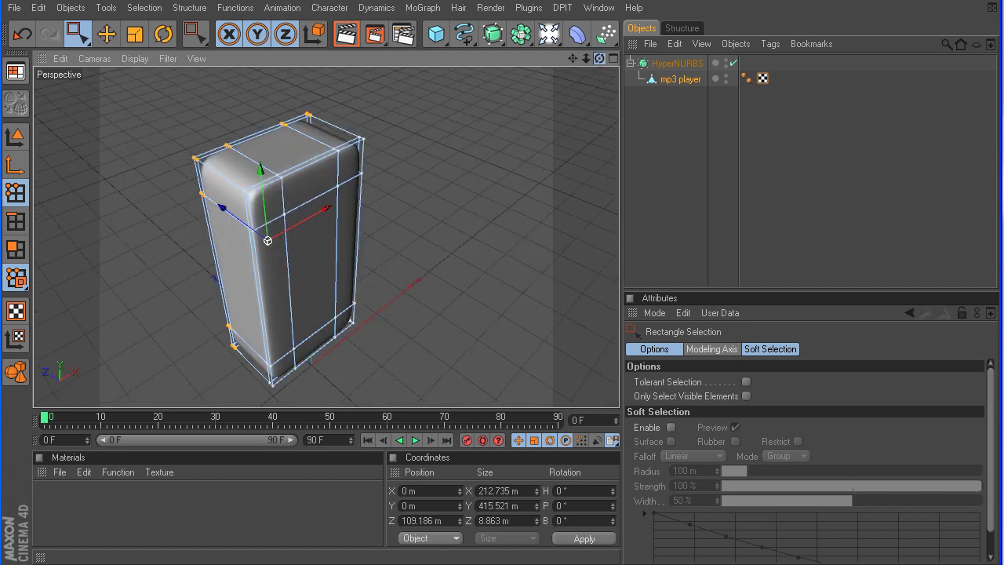
drag(573, 79, 564, 106)
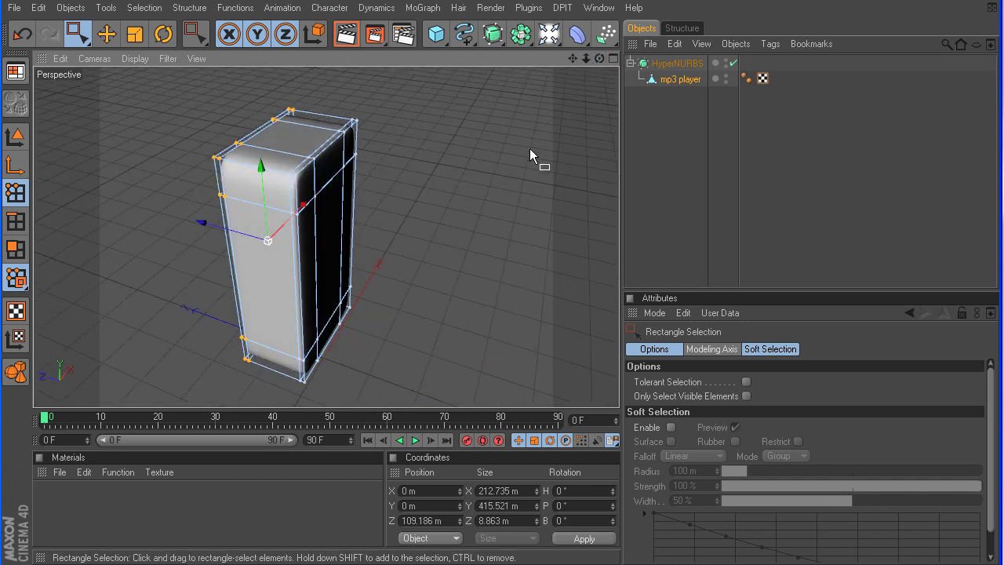
key(ctrl+z)
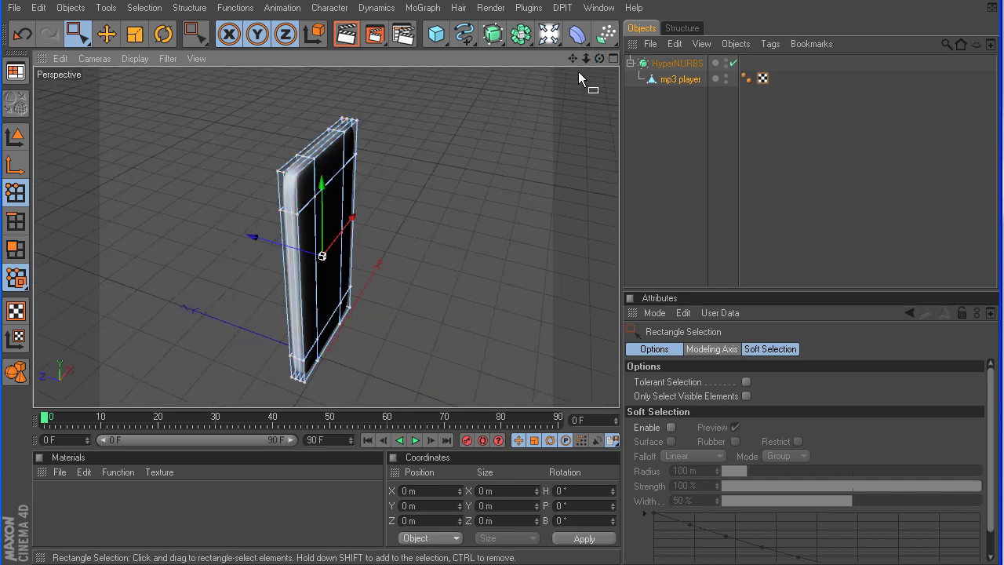
- Turn off the HyperNURBS smoothing and select all polygons of the mp3 player's front face with Live Selection in polygon mode
drag(574, 58, 552, 92)
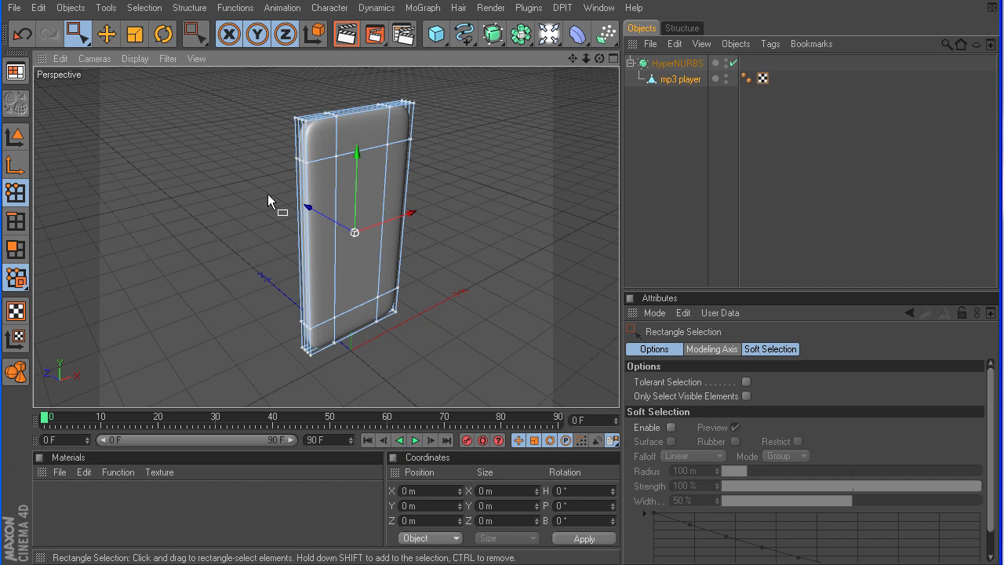
click(15, 254)
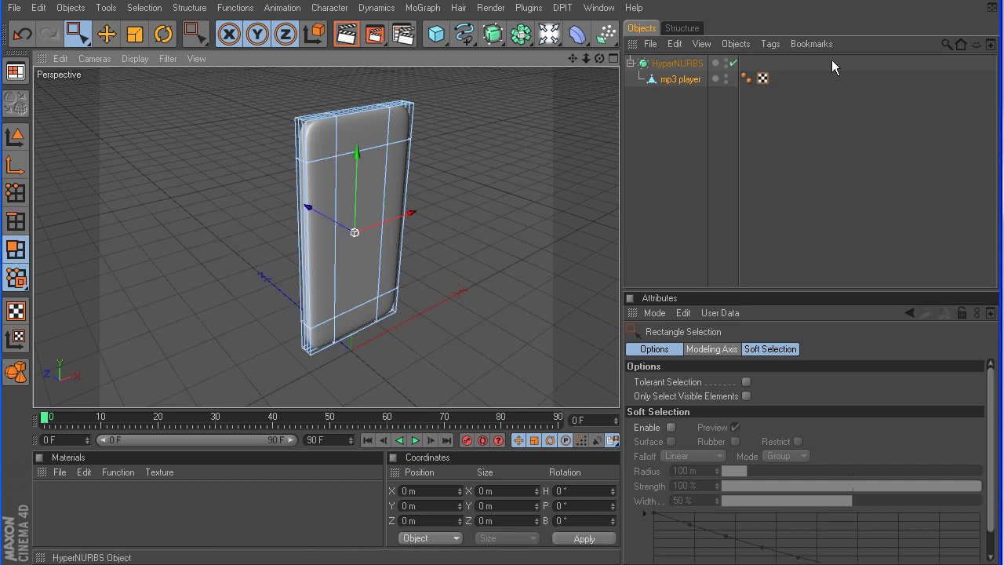
click(734, 64)
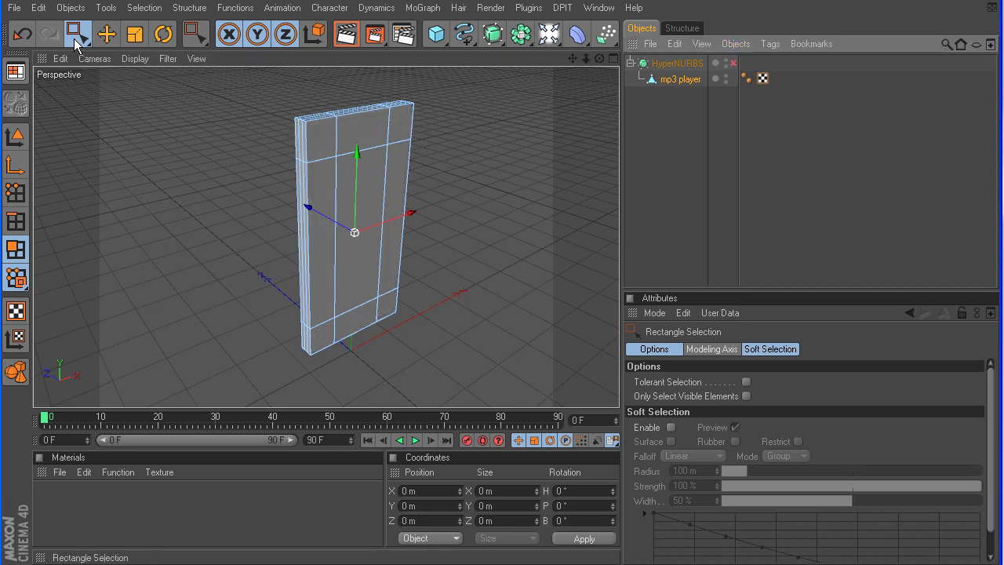
drag(75, 36, 104, 53)
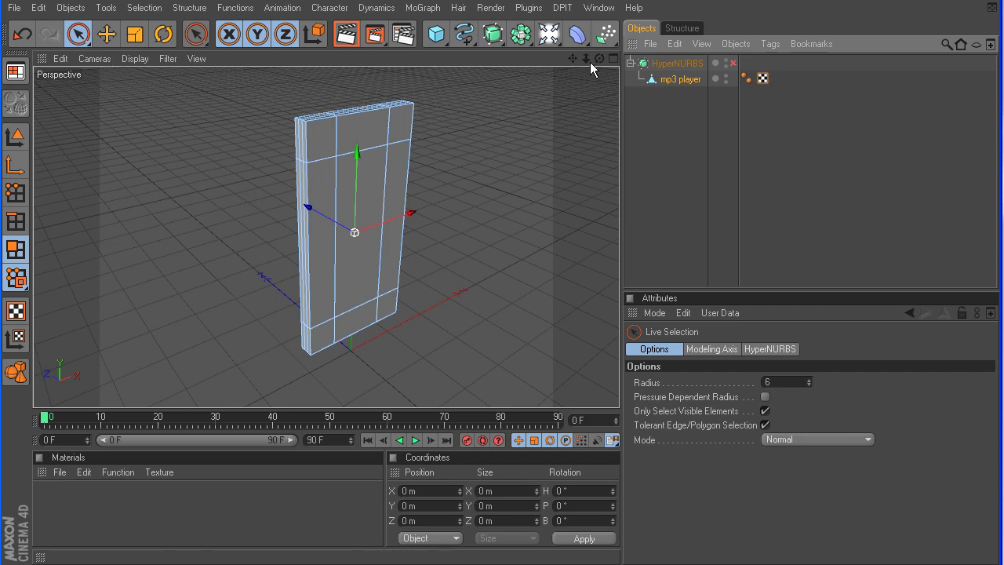
drag(587, 60, 619, 59)
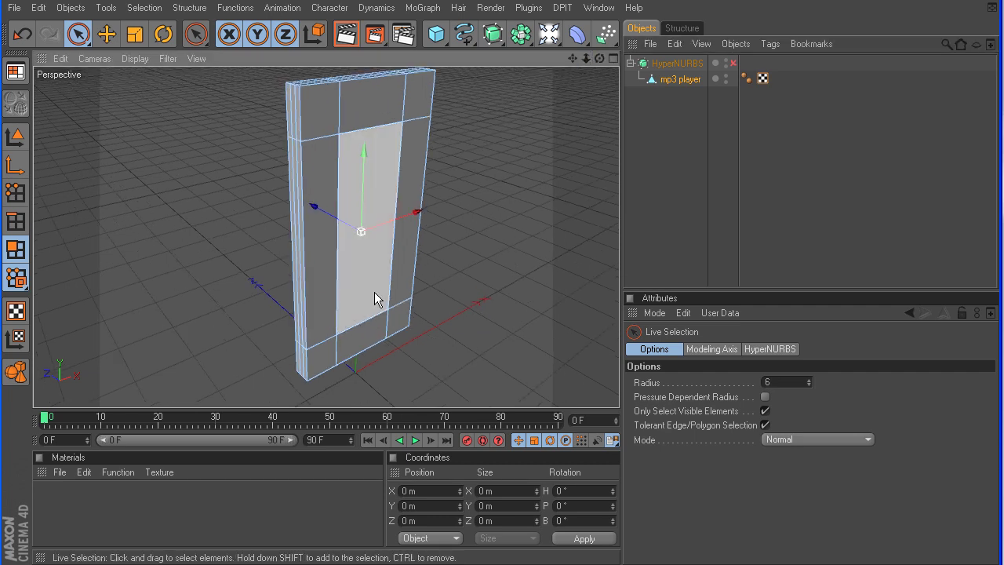
mouse_move(374, 292)
mouse_down()
mouse_move(376, 309)
mouse_move(383, 303)
mouse_move(333, 334)
mouse_up()
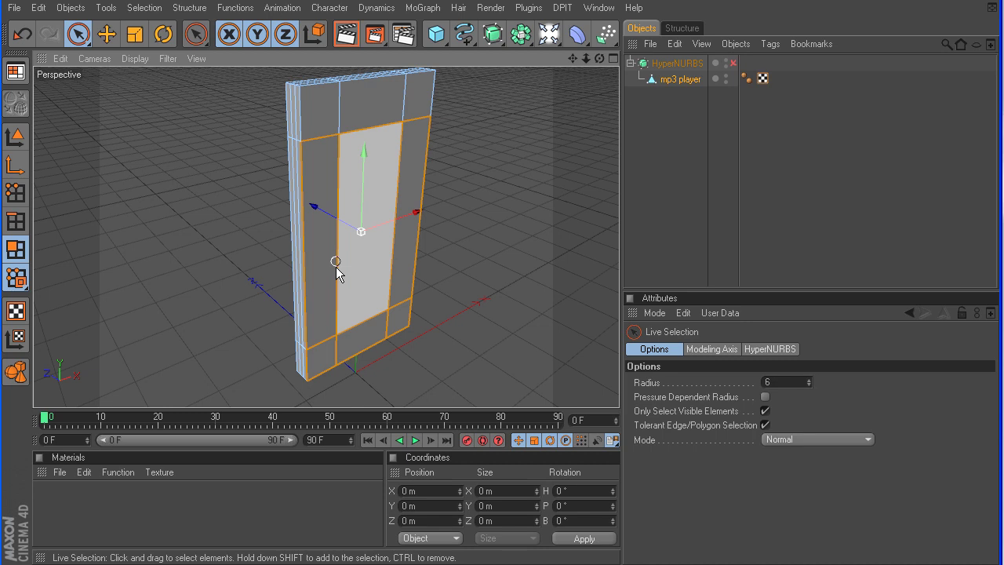
mouse_move(336, 267)
mouse_down()
mouse_move(331, 128)
mouse_move(407, 116)
mouse_move(452, 230)
mouse_up()
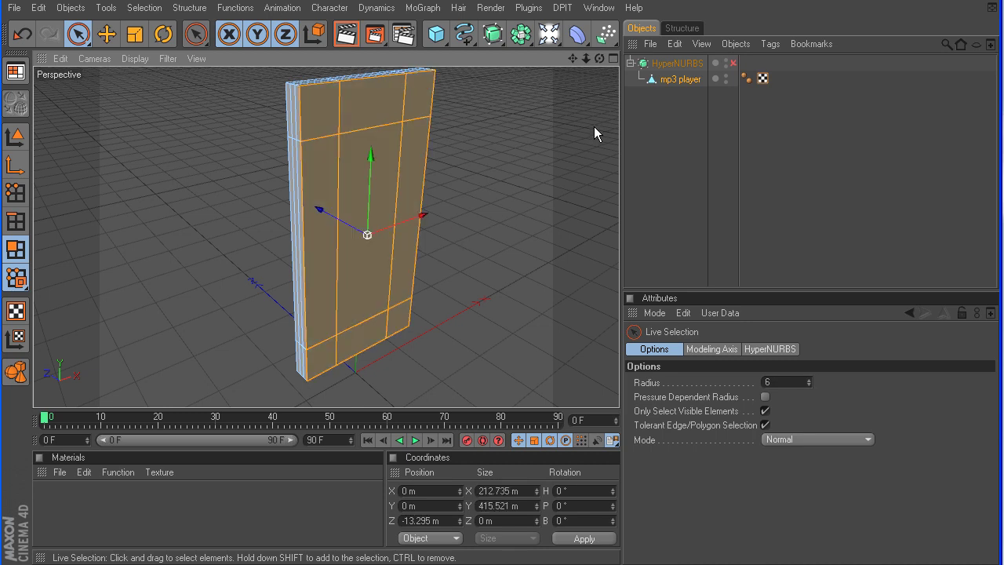
- Inset the selected front polygons twice with Extrude Inner, first by about 5.4 m and again by 2 m
mouse_move(600, 60)
mouse_down()
mouse_move(753, 61)
mouse_move(602, 63)
mouse_up()
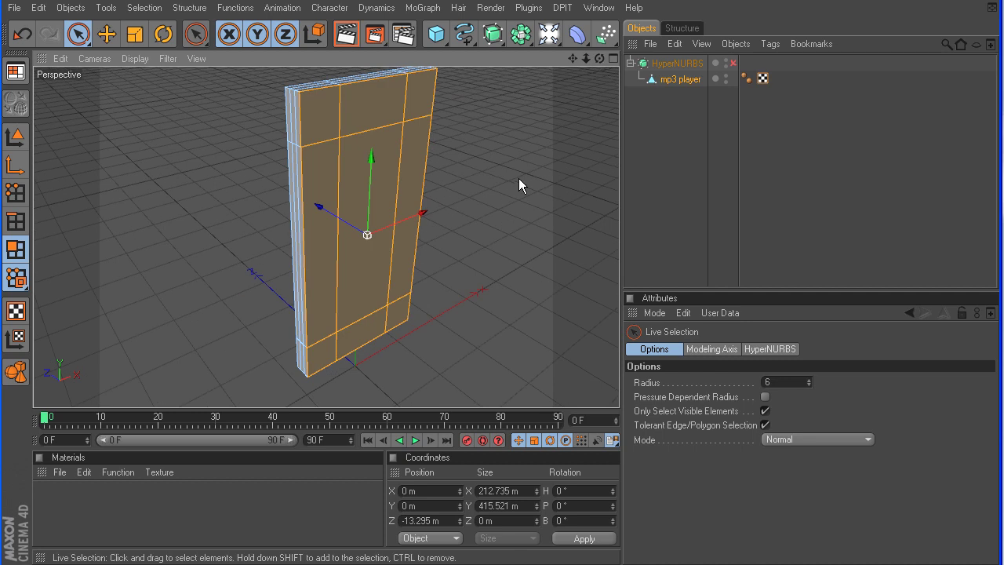
right_click(518, 185)
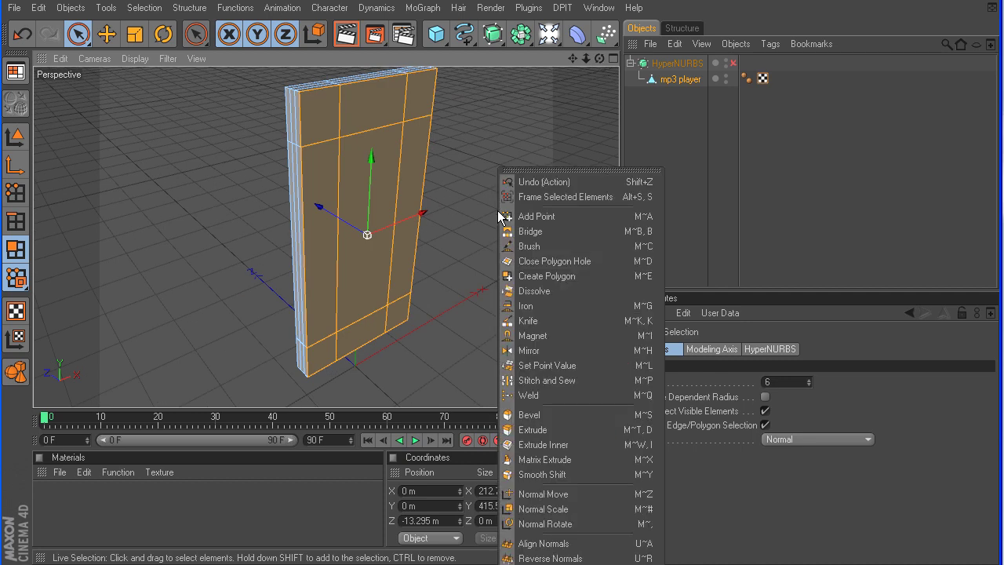
click(543, 445)
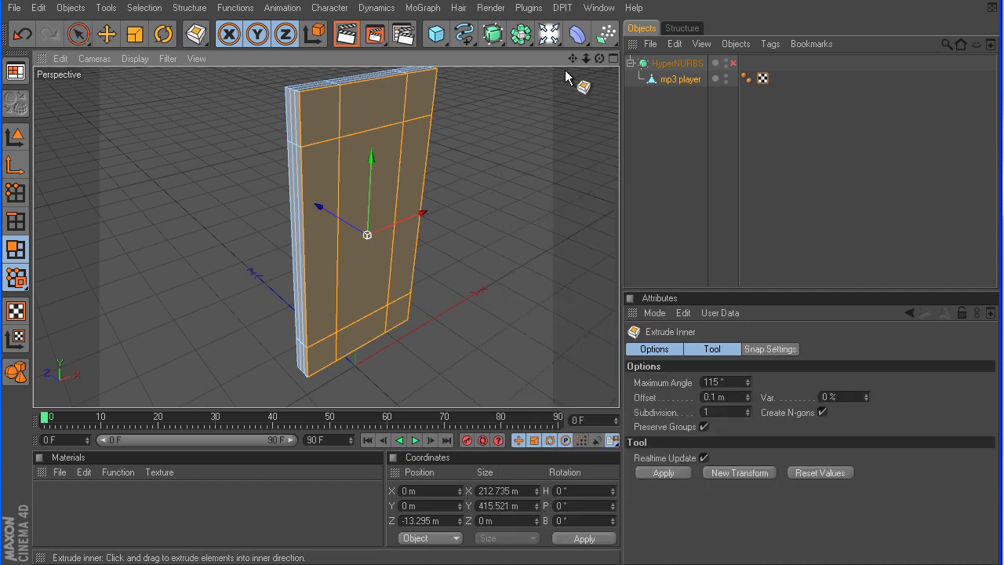
drag(573, 59, 564, 156)
drag(586, 59, 675, 59)
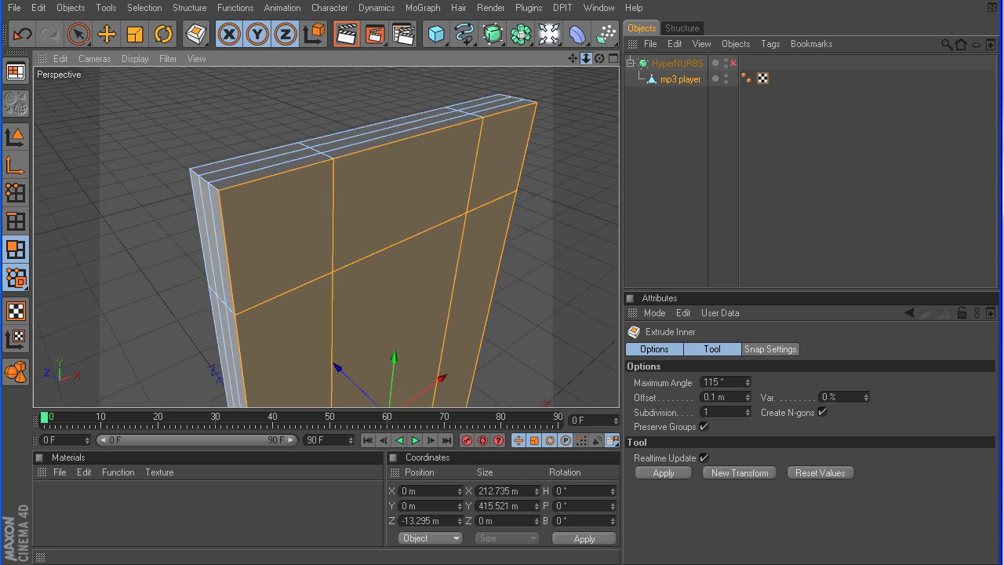
drag(586, 94, 598, 145)
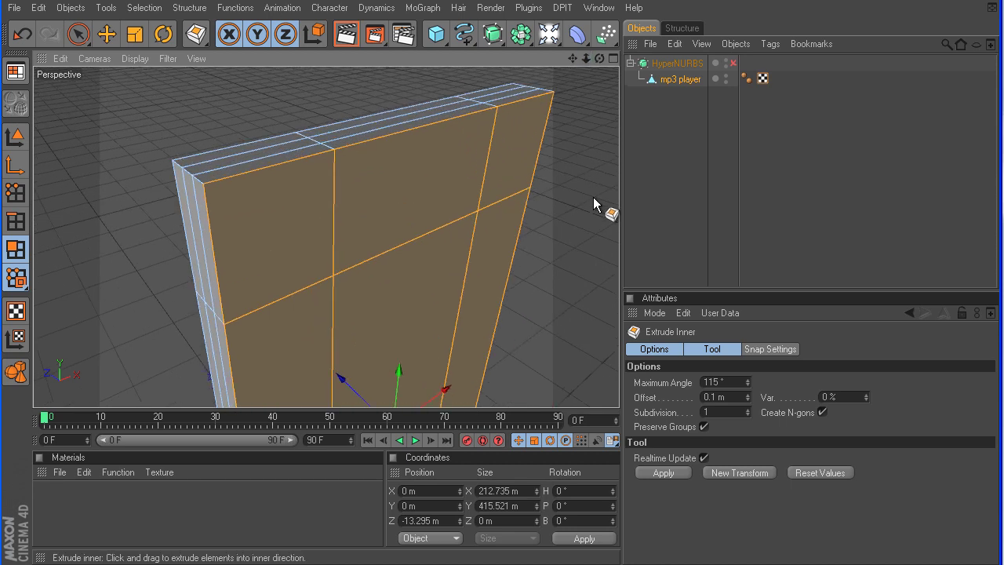
drag(593, 204, 639, 204)
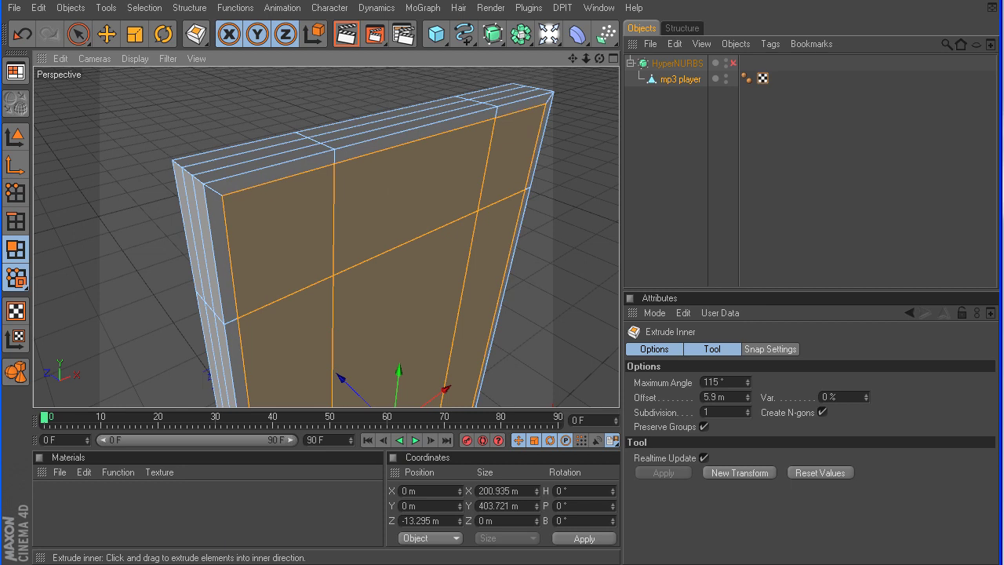
drag(640, 204, 940, 204)
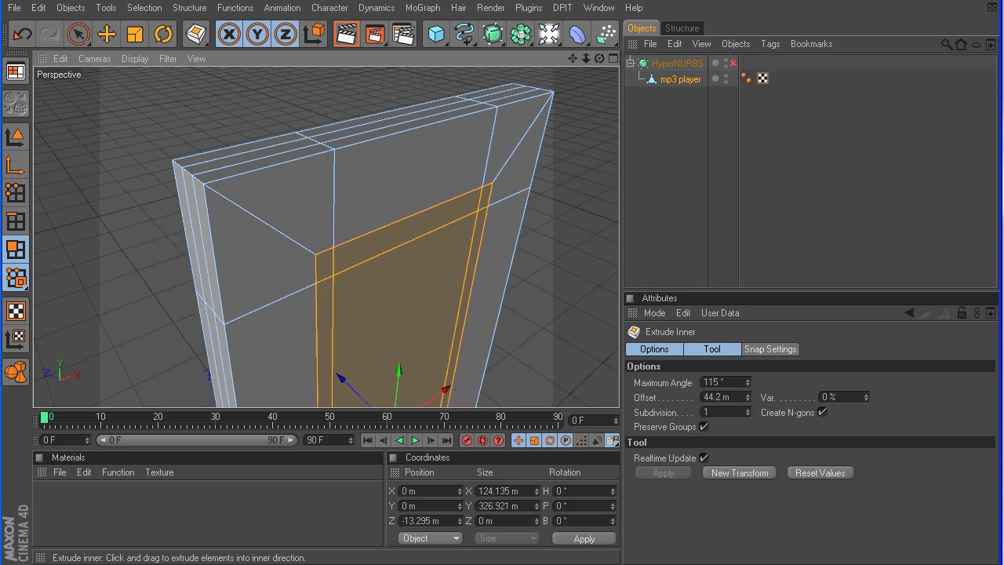
drag(690, 204, 639, 204)
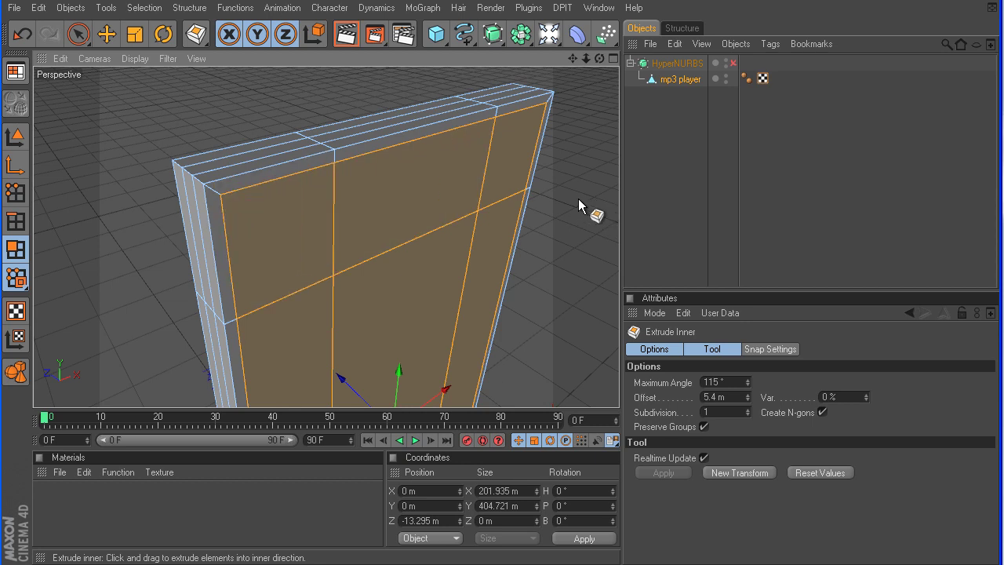
drag(578, 199, 590, 198)
drag(510, 202, 530, 202)
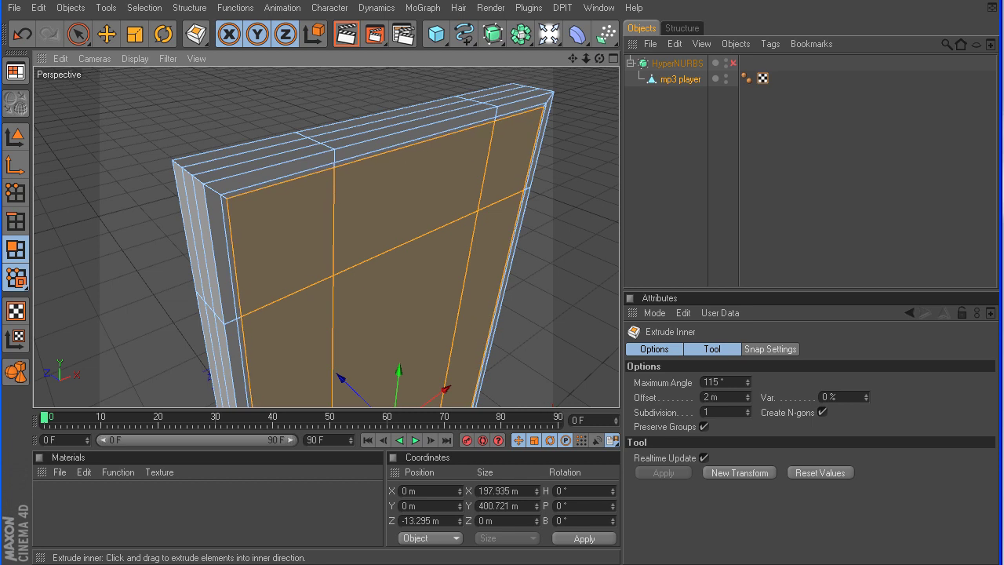
- Re-enable the HyperNURBS smoothing and extrude the inset front polygons into the body with an offset of about -10.2 m
right_click(579, 200)
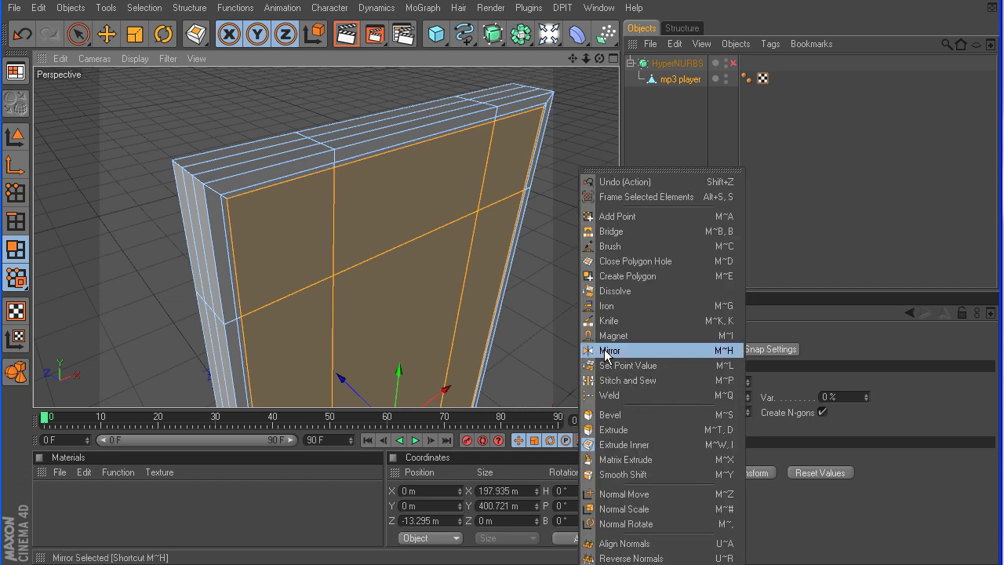
click(618, 431)
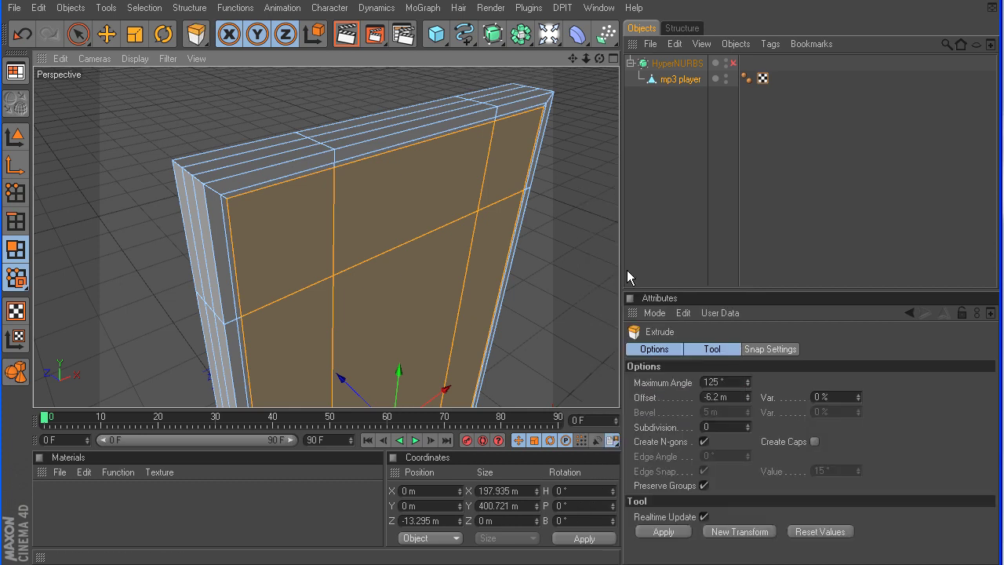
click(733, 63)
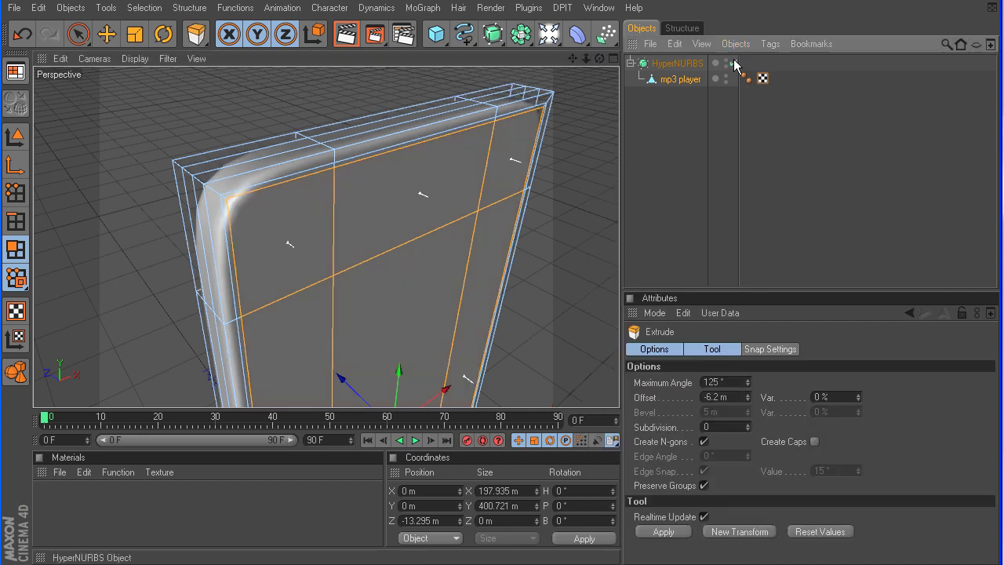
drag(586, 58, 566, 0)
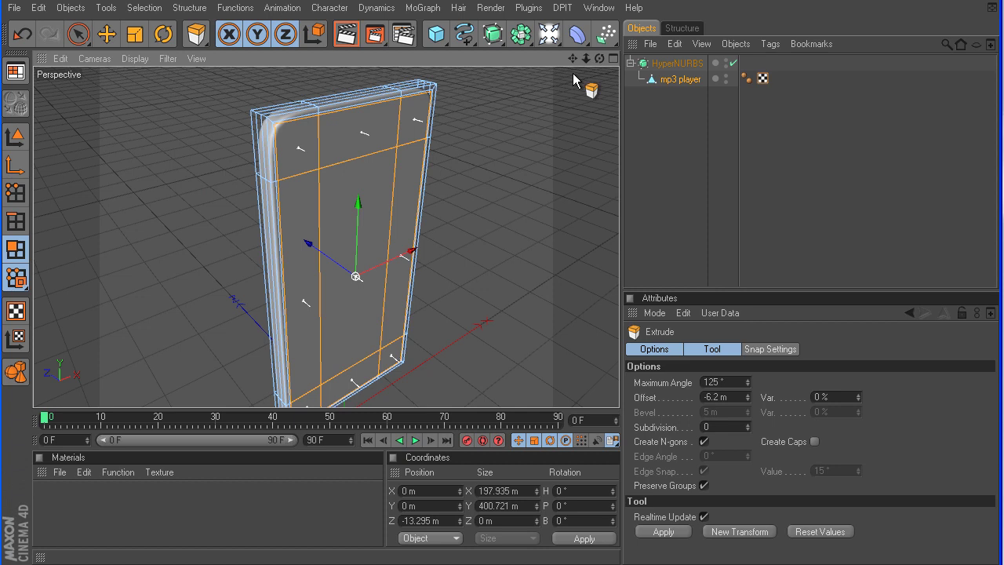
drag(542, 227, 502, 227)
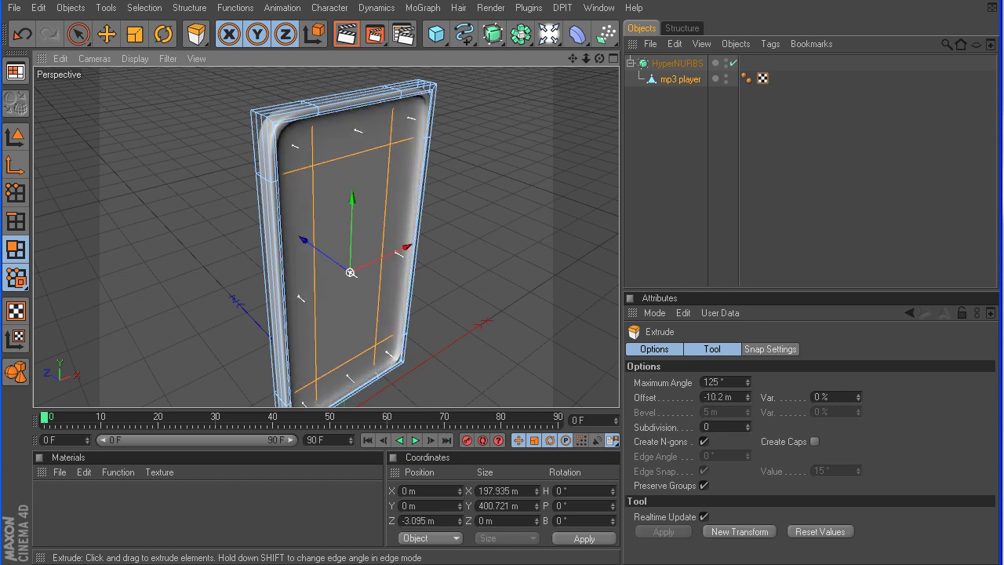
- Deselect everything to inspect the smoothed front recess from a new angle, and reselect the mp3 player
click(824, 177)
drag(599, 58, 504, 80)
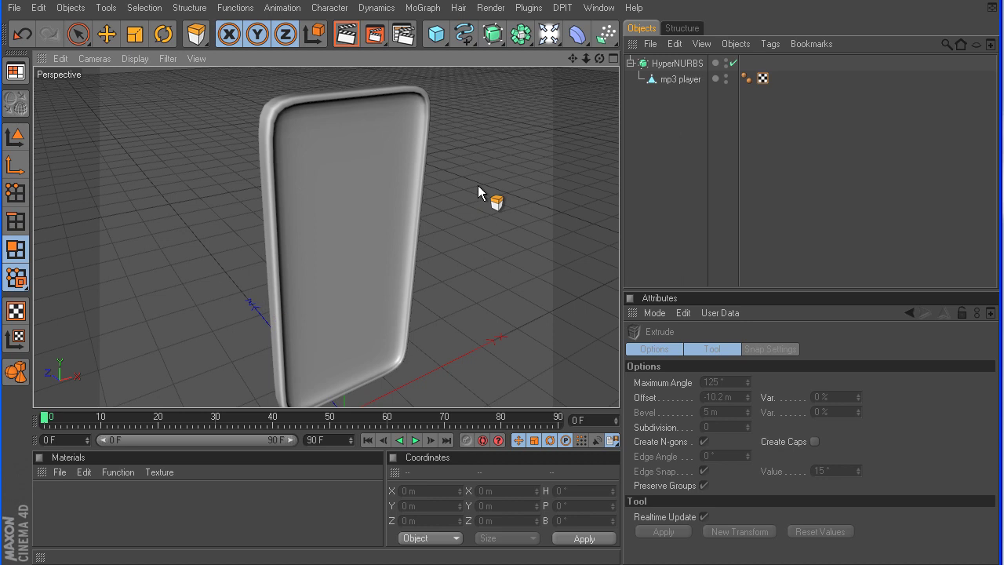
click(671, 80)
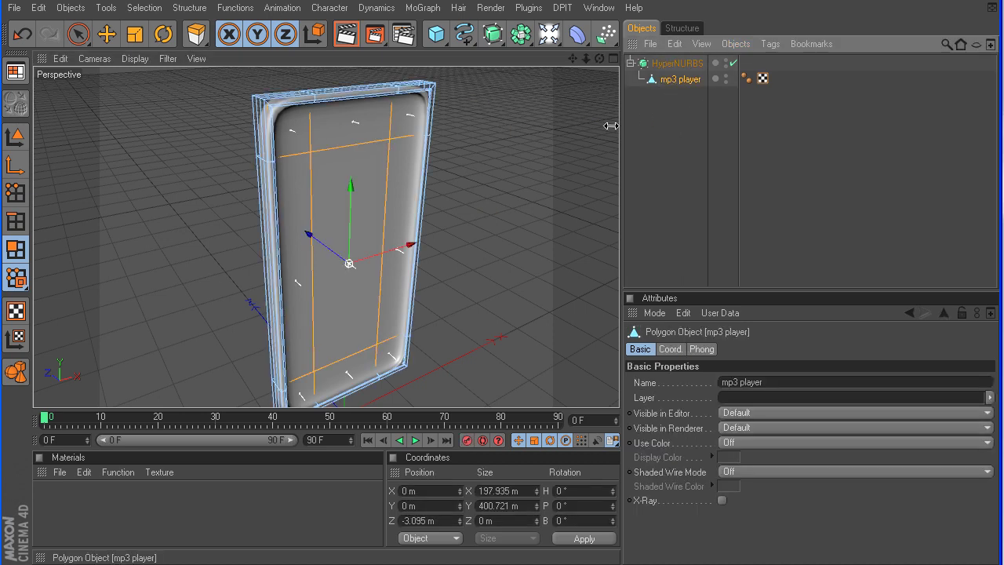
- Inset the selected front polygons of the mp3 player with Extrude Inner by about 1.5 m
right_click(479, 214)
click(538, 445)
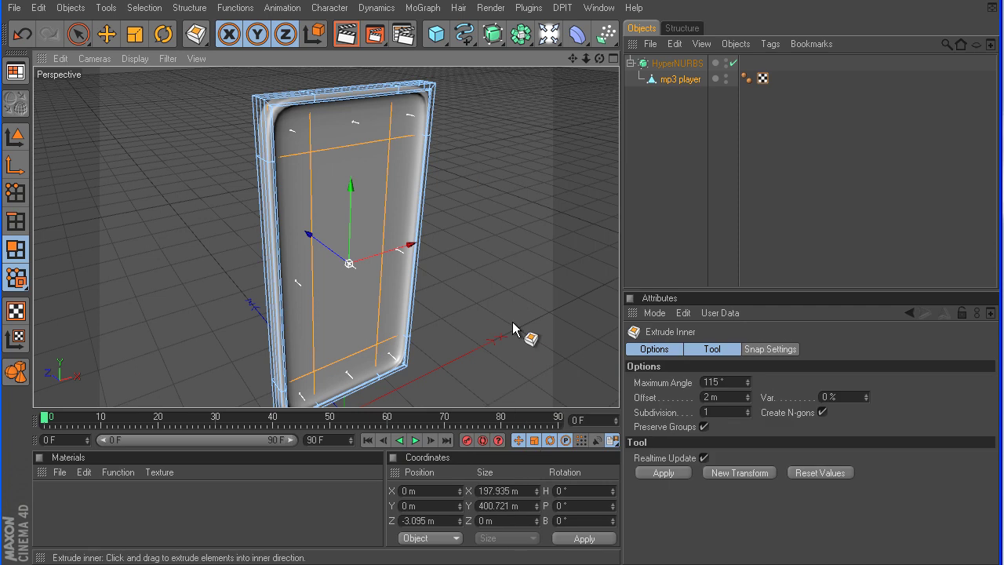
right_click(460, 272)
click(502, 445)
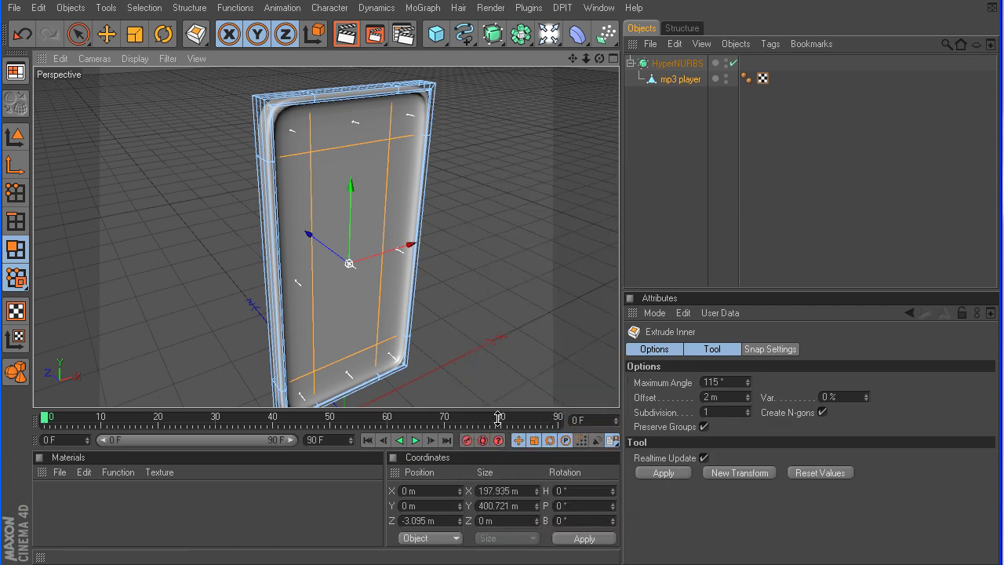
drag(601, 58, 549, 63)
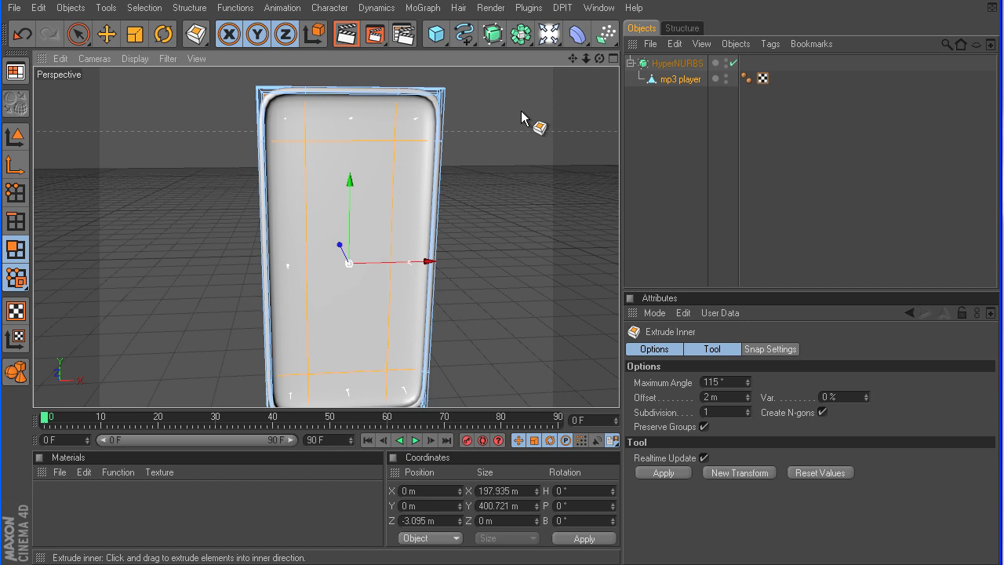
drag(522, 118, 523, 118)
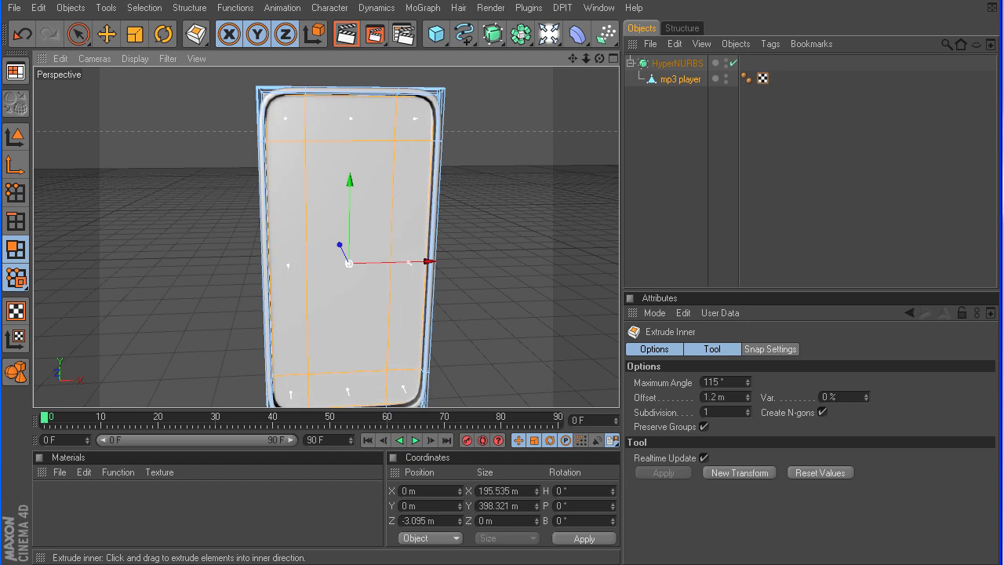
- Extrude the inset front polygons outward by about 0.7 m and pull them forward along the Z axis to about -12.97 m
right_click(522, 112)
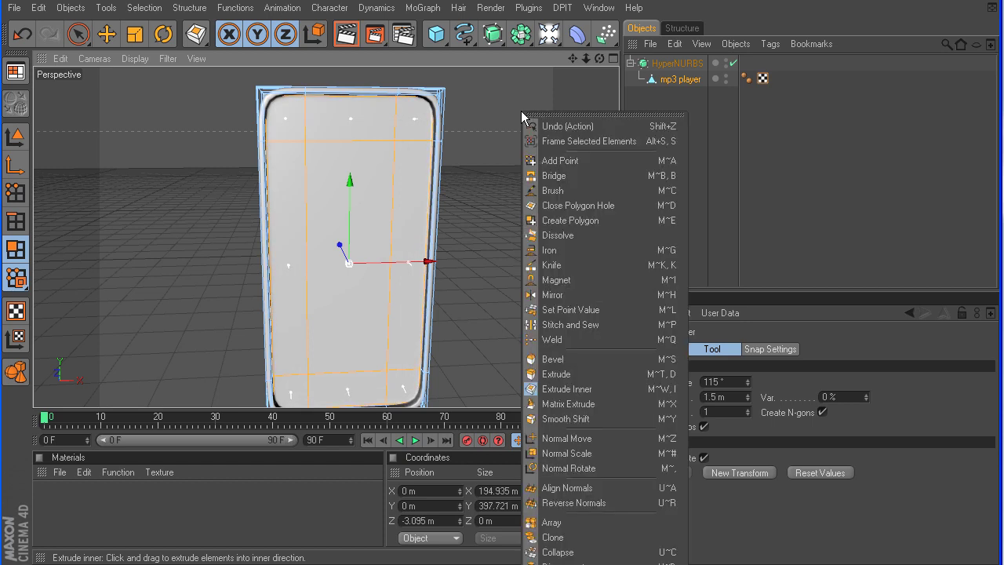
click(563, 375)
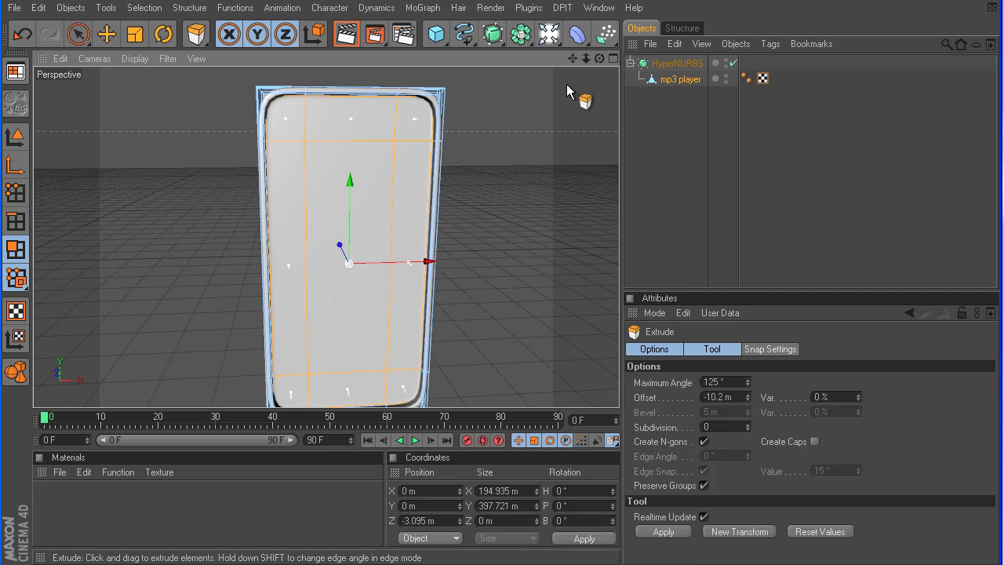
drag(599, 58, 463, 178)
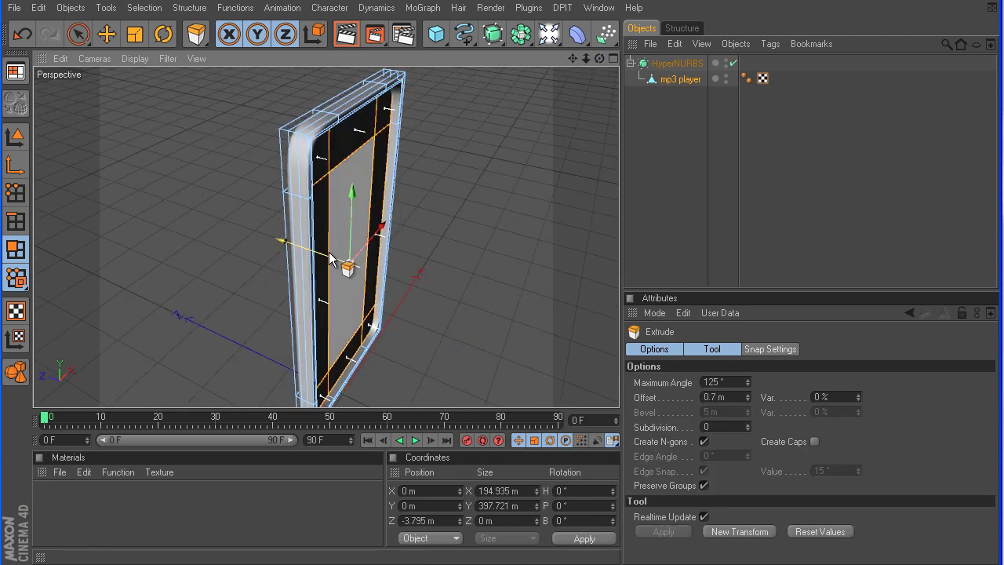
mouse_move(586, 58)
mouse_down()
mouse_move(628, 63)
mouse_move(569, 59)
mouse_up()
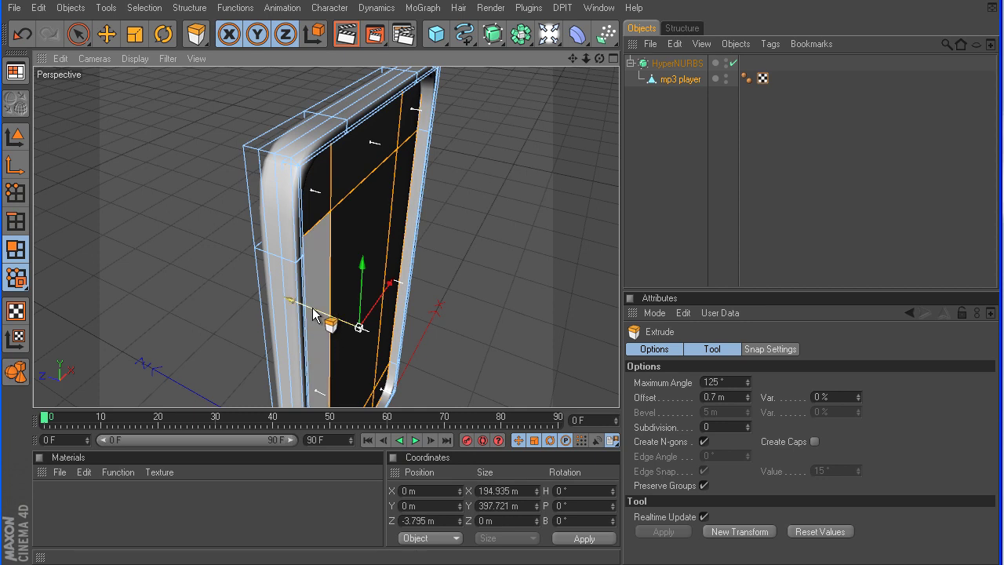
drag(313, 312, 342, 314)
click(782, 233)
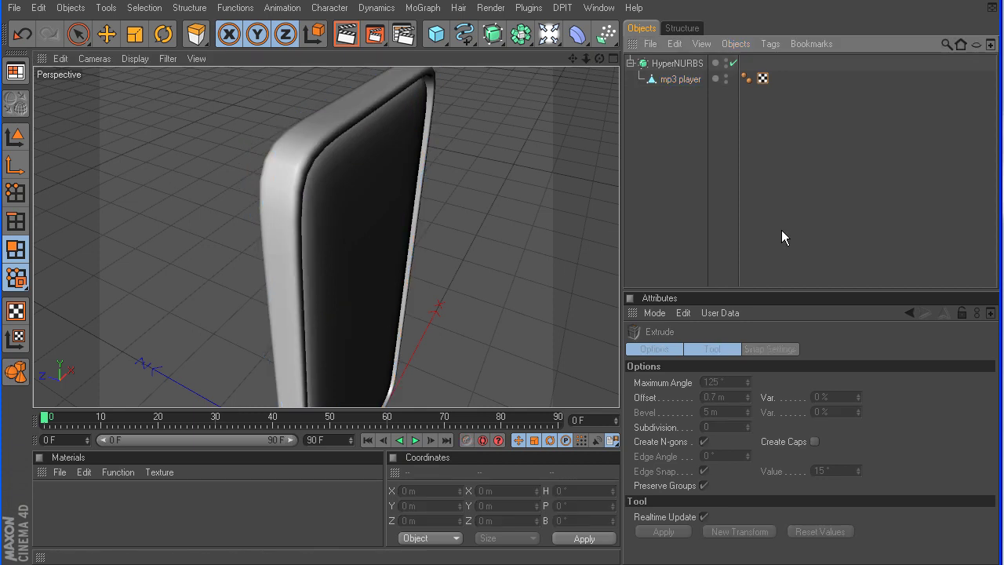
drag(586, 58, 573, 123)
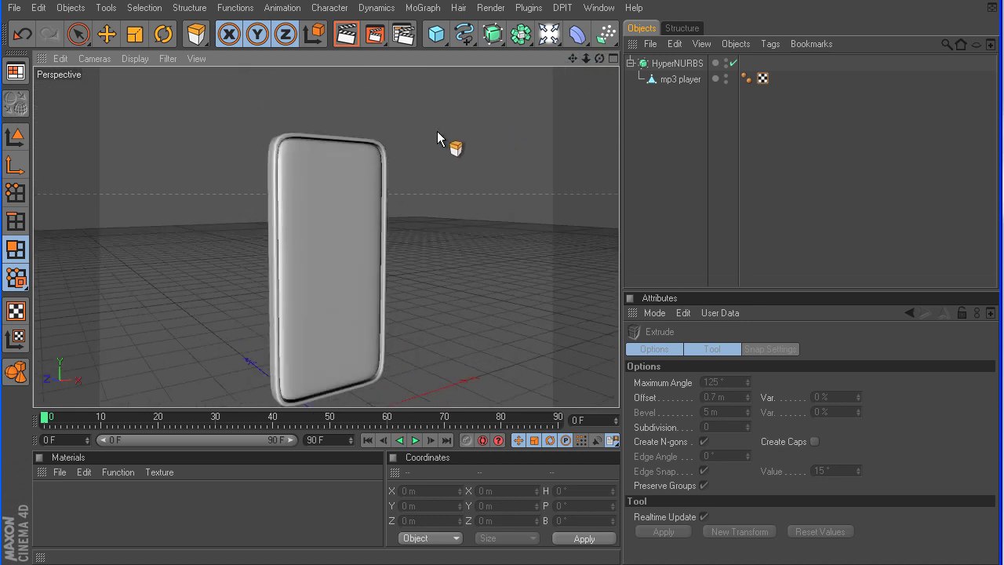
- Reselect the mp3 player and inset its raised front panel with Extrude Inner by about 0.9 m to sharpen its smoothed edge
click(679, 79)
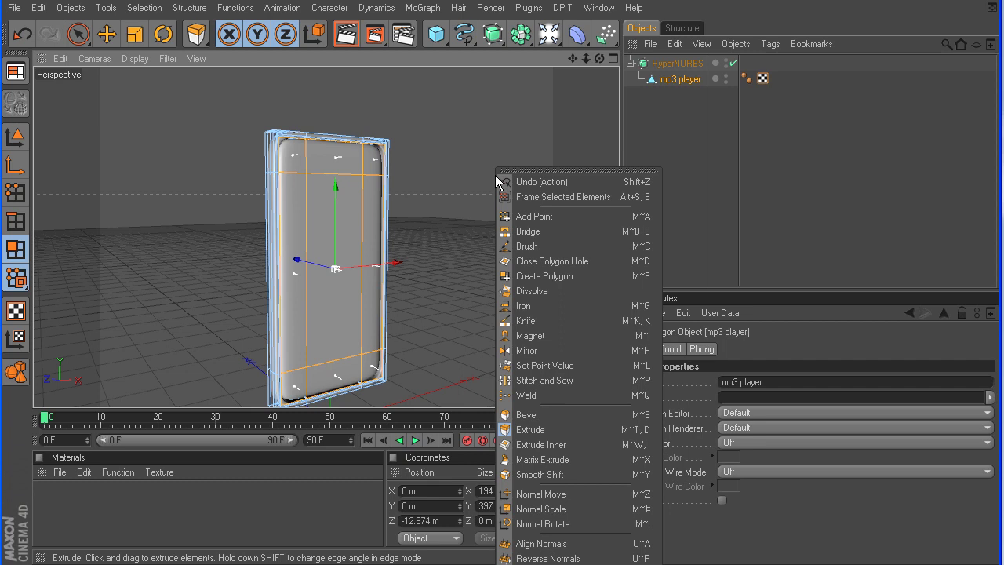
click(541, 444)
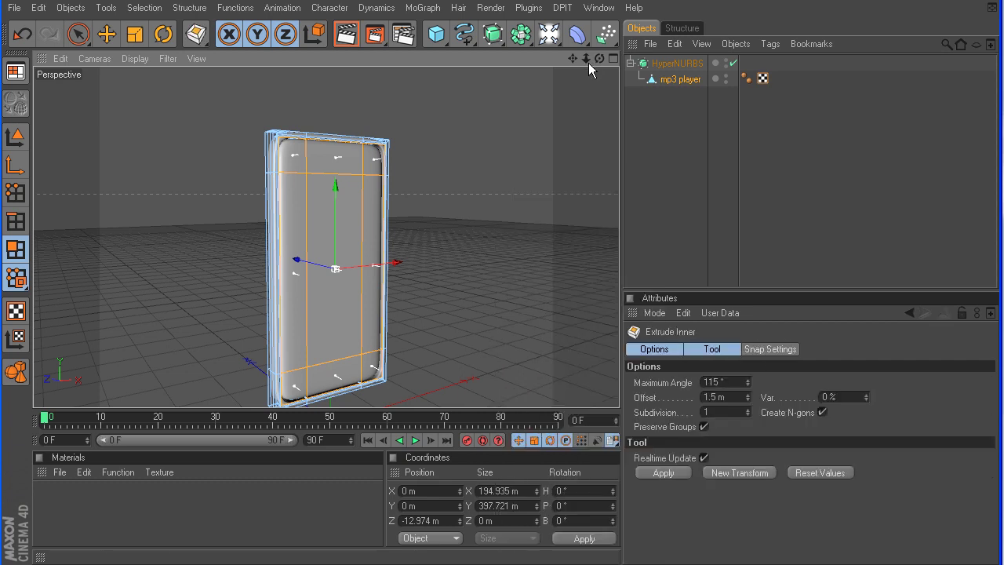
drag(587, 61, 667, 61)
alt+drag(502, 367, 549, 408)
drag(573, 59, 572, 129)
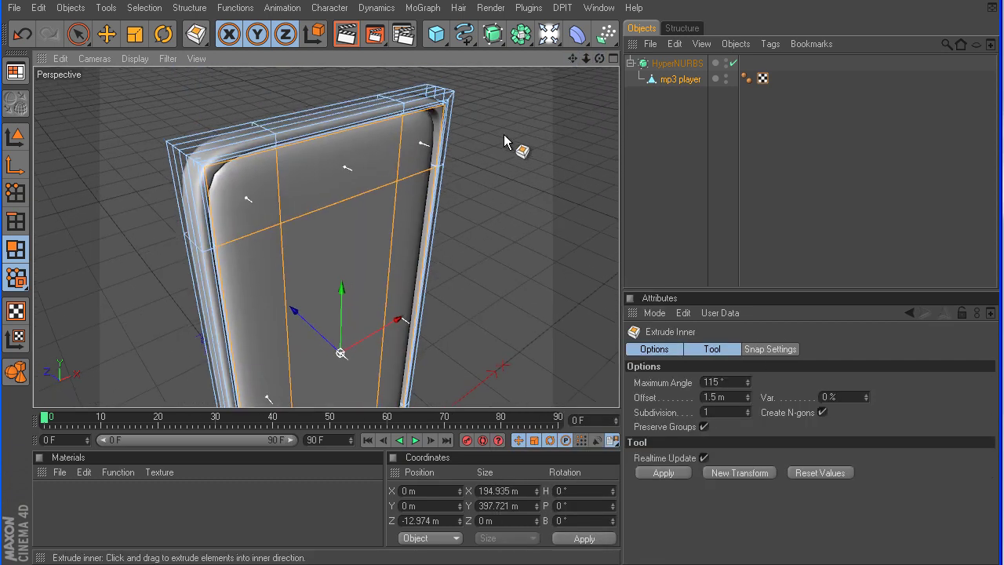
drag(503, 134, 511, 134)
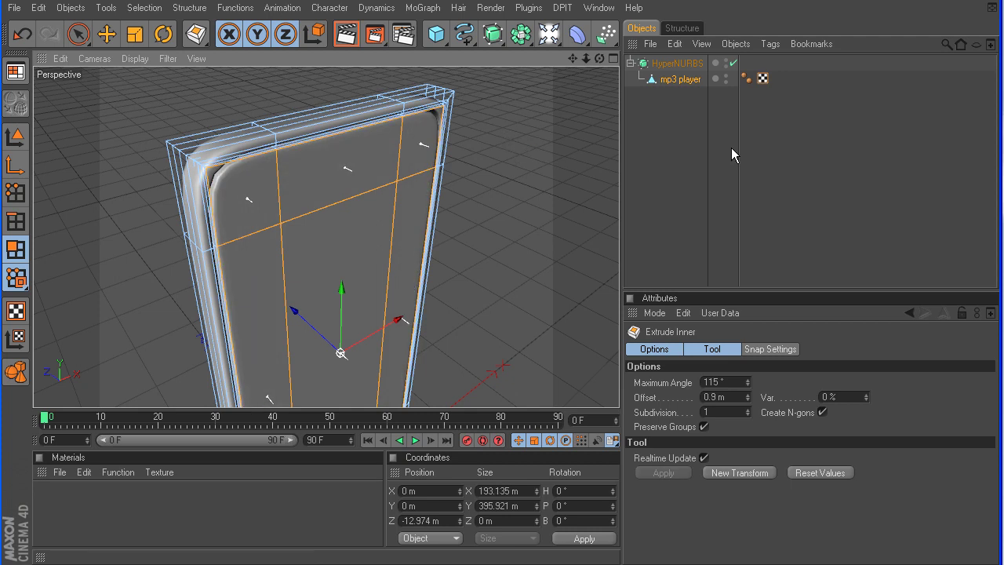
click(797, 147)
- Select the middle loop of polygons running around the mp3 player's outer side with Loop Selection
drag(599, 58, 573, 31)
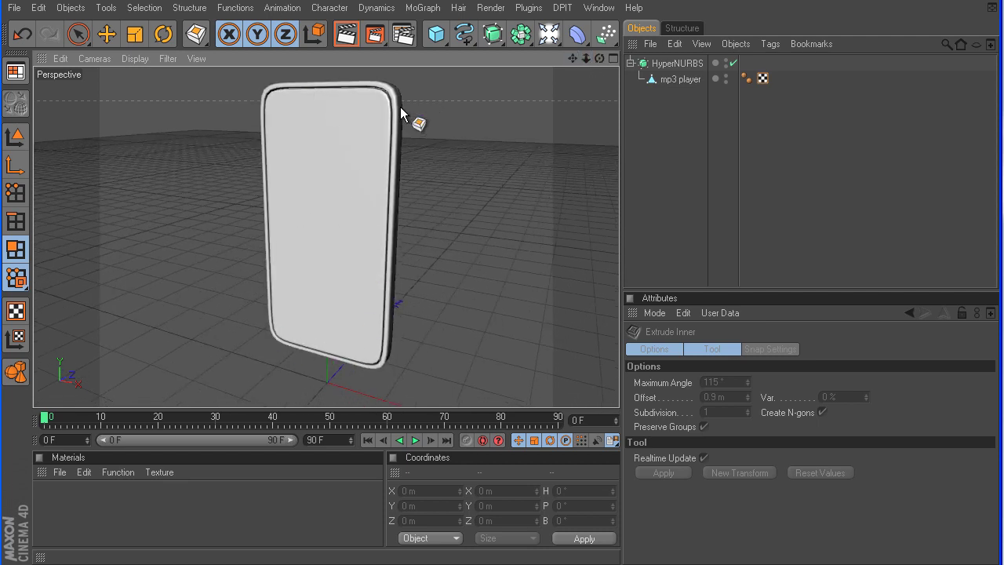
drag(600, 58, 502, 366)
drag(599, 57, 614, 154)
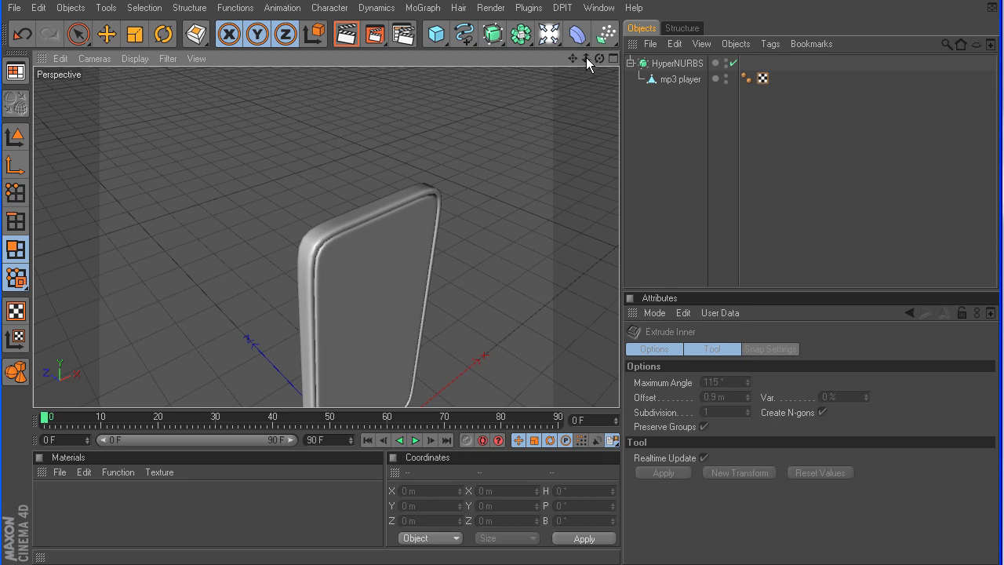
drag(586, 58, 571, 161)
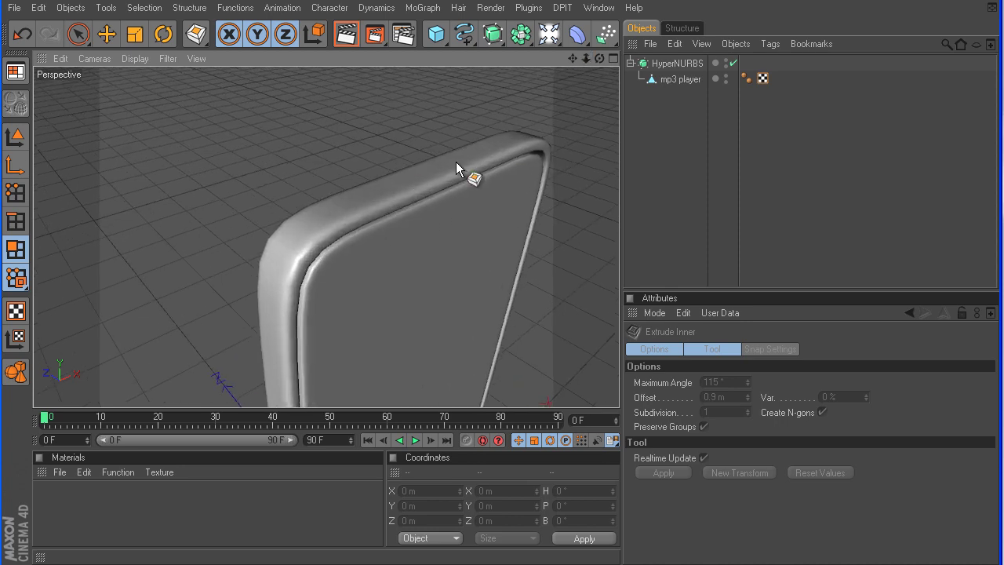
click(680, 79)
drag(600, 58, 587, 61)
key(i)
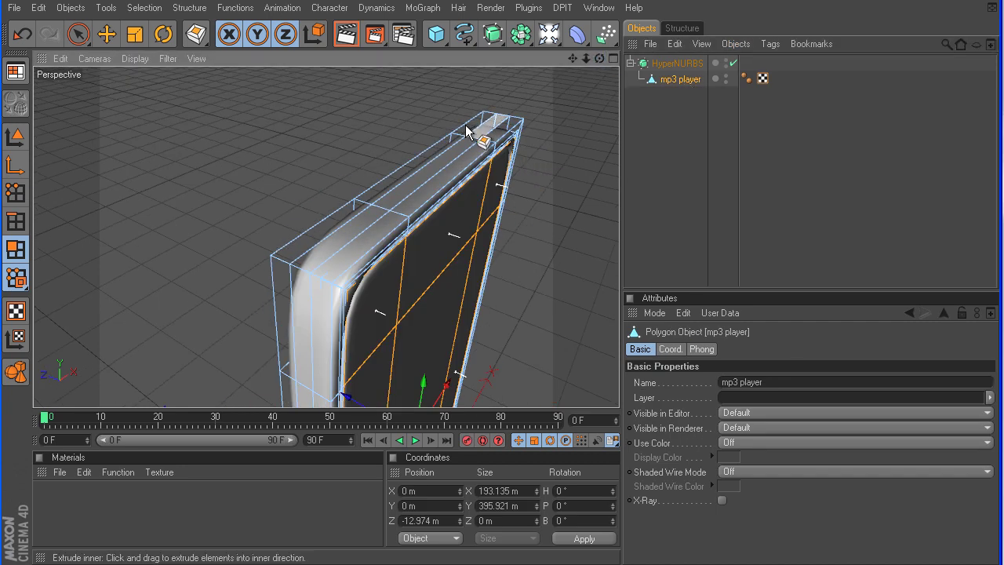
key(u)
key(l)
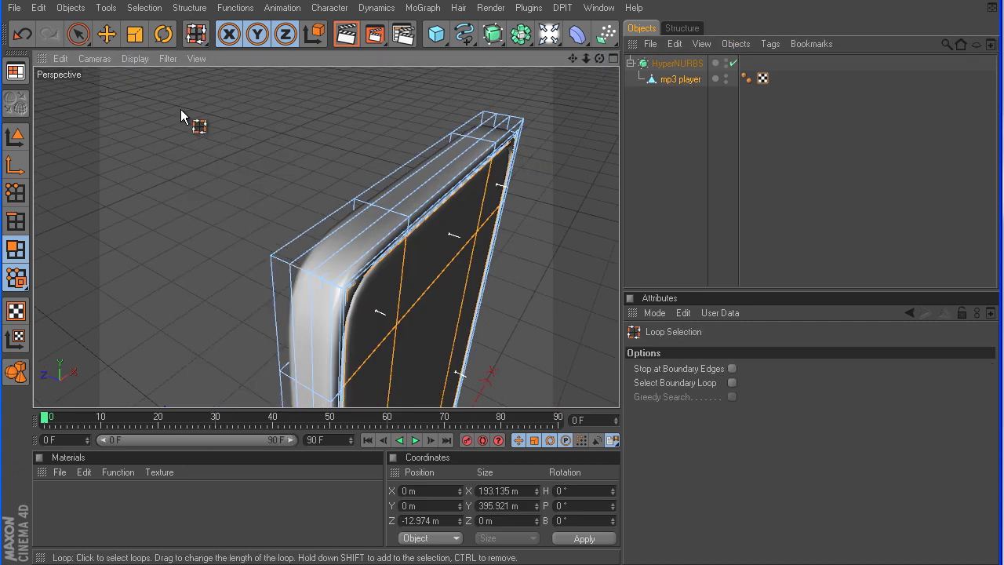
click(290, 276)
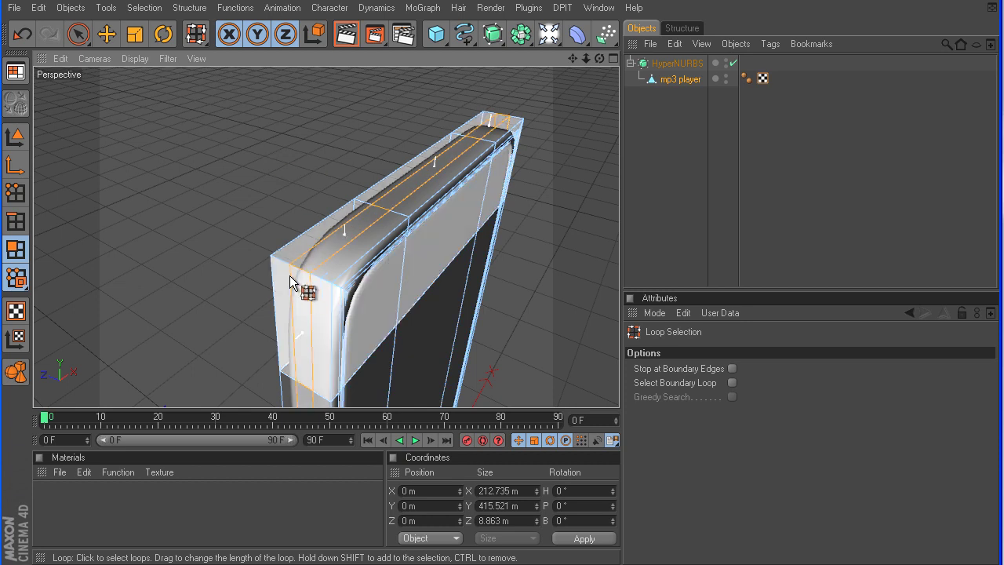
- Inset the selected side loop twice with Extrude Inner, first by about 2.5 m and again by about 1 m
drag(586, 59, 606, 3)
right_click(477, 163)
click(514, 440)
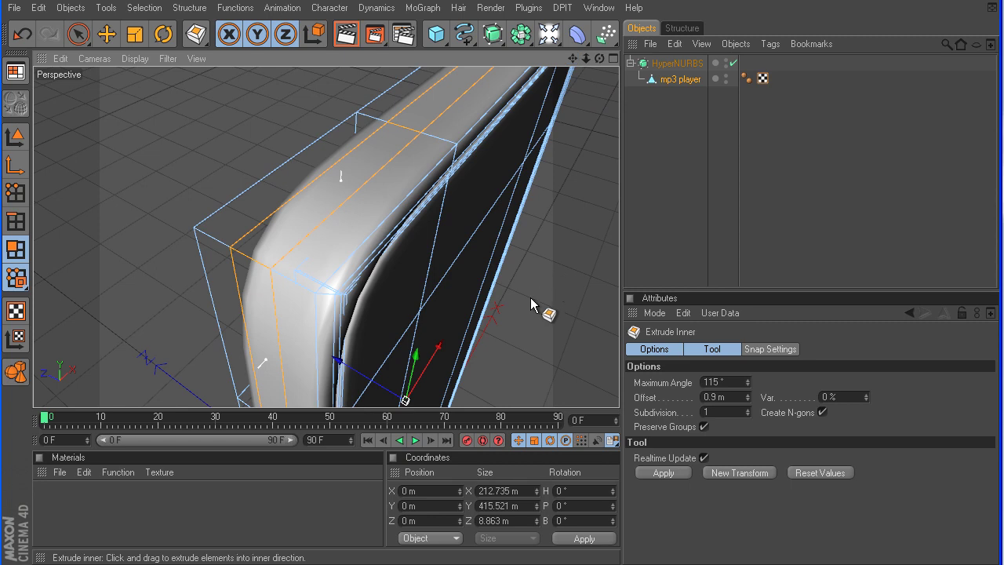
drag(531, 305, 576, 305)
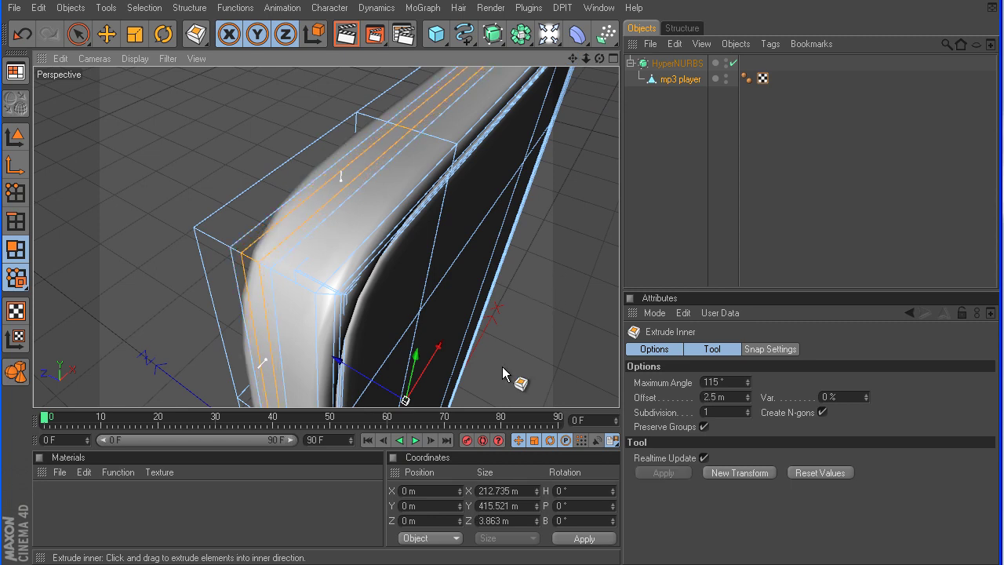
drag(532, 297, 476, 296)
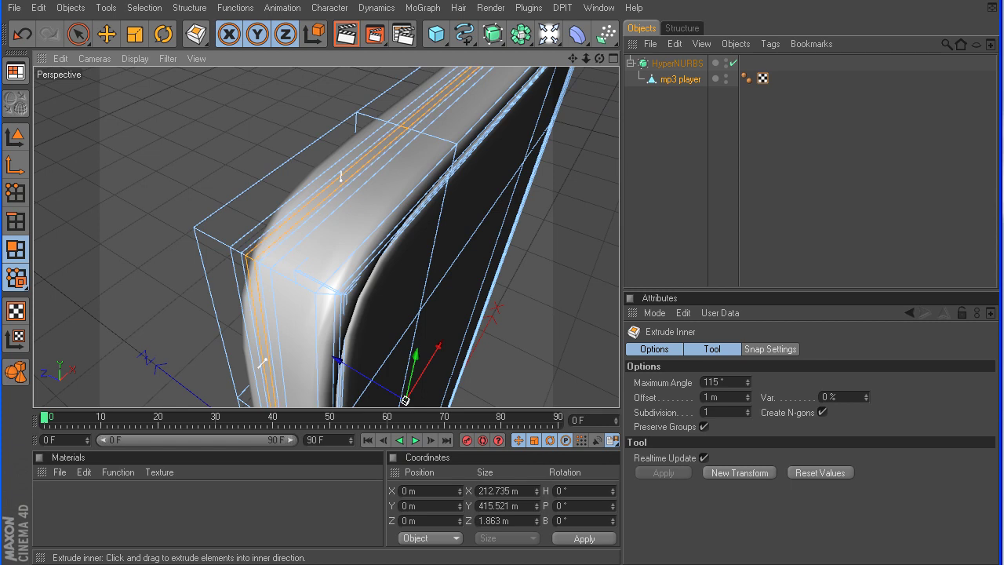
- Extrude the narrowed side loop into the body with an offset of about -3.5 m to form a groove, and deselect everything
right_click(534, 301)
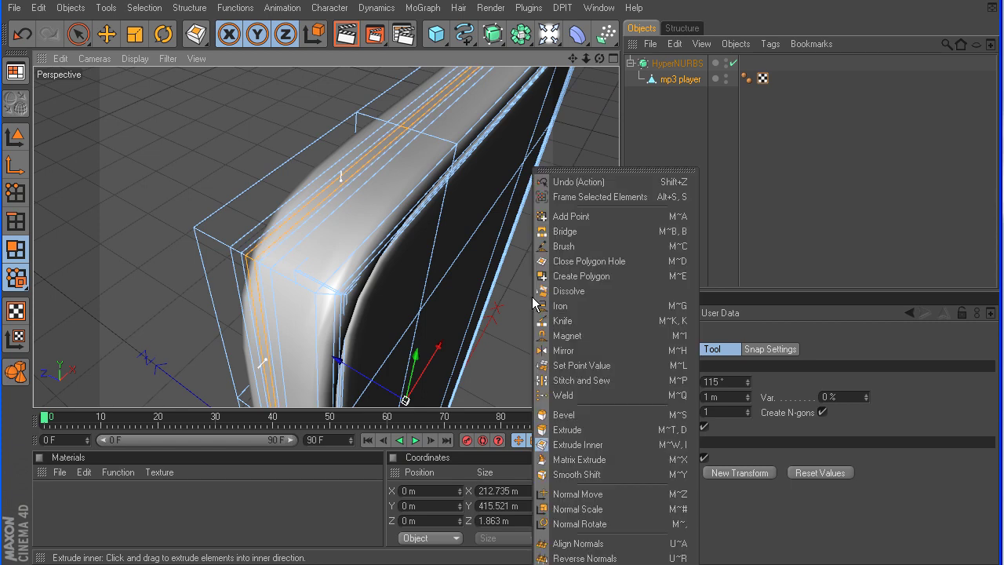
click(584, 426)
drag(544, 317, 427, 317)
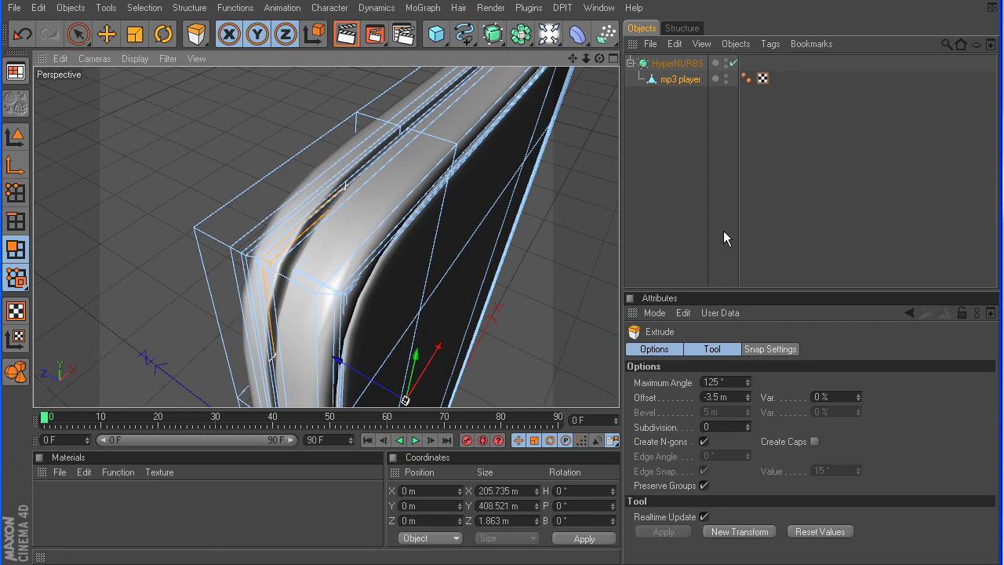
click(816, 199)
drag(586, 58, 509, 58)
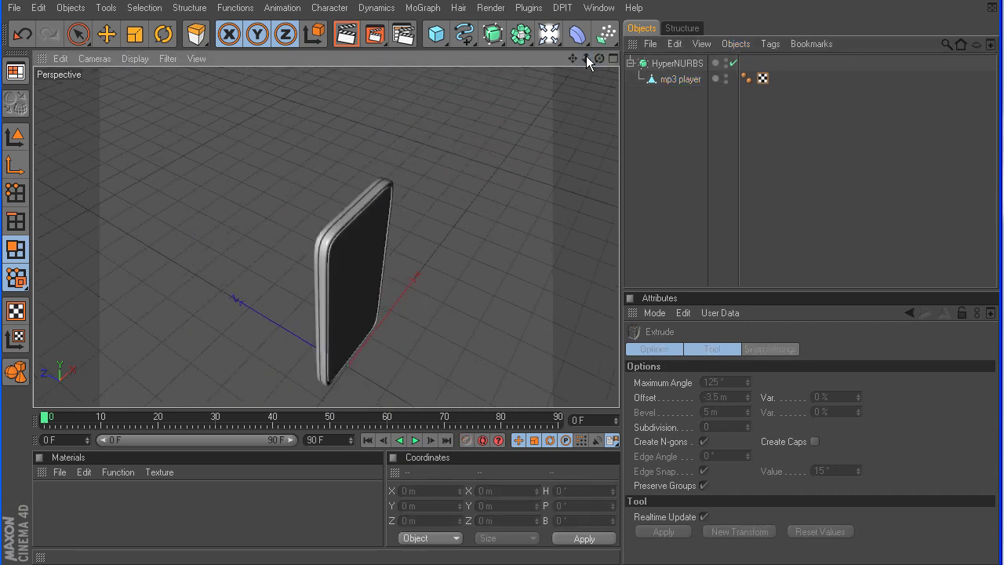
drag(599, 58, 570, 69)
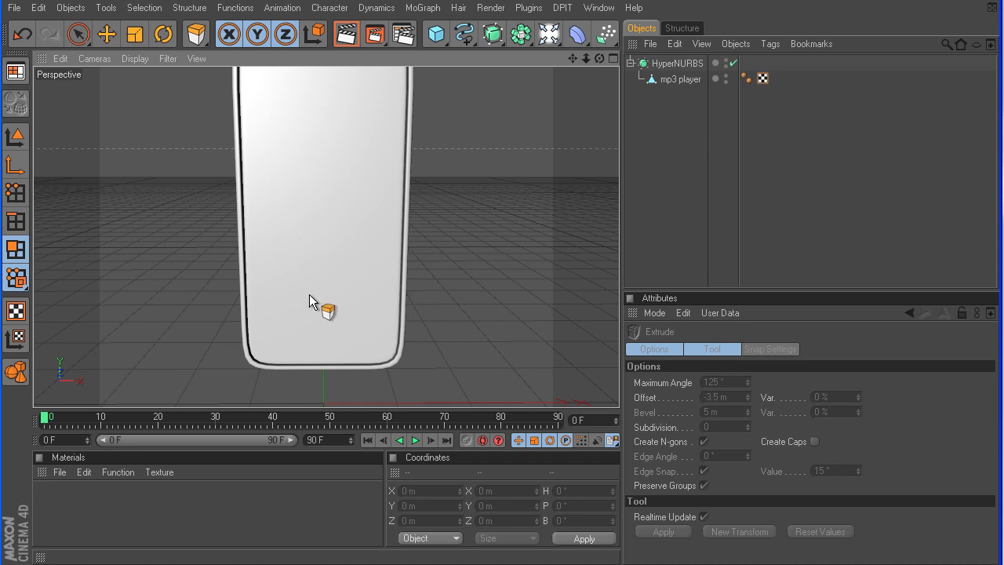
drag(588, 61, 457, 142)
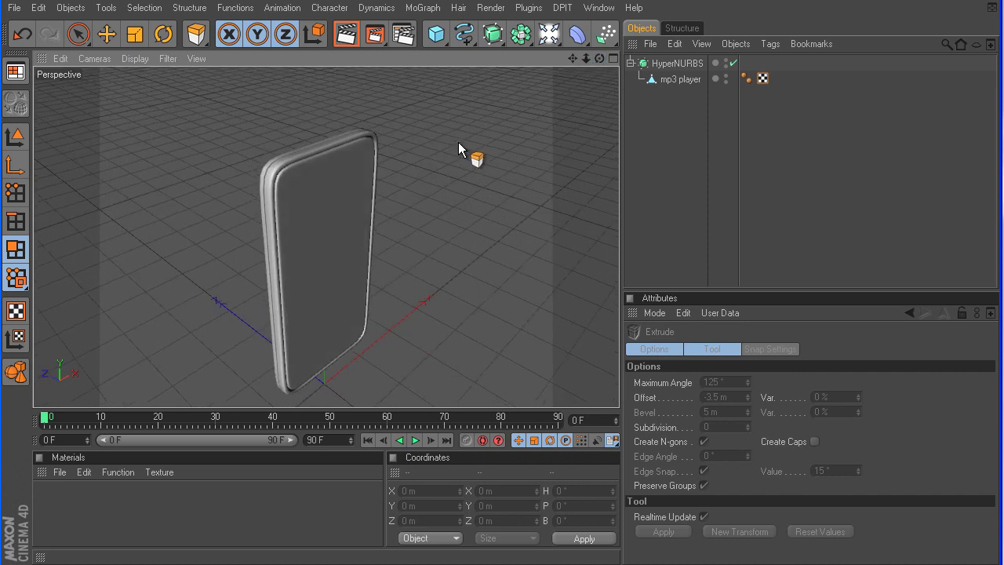
drag(572, 58, 570, 59)
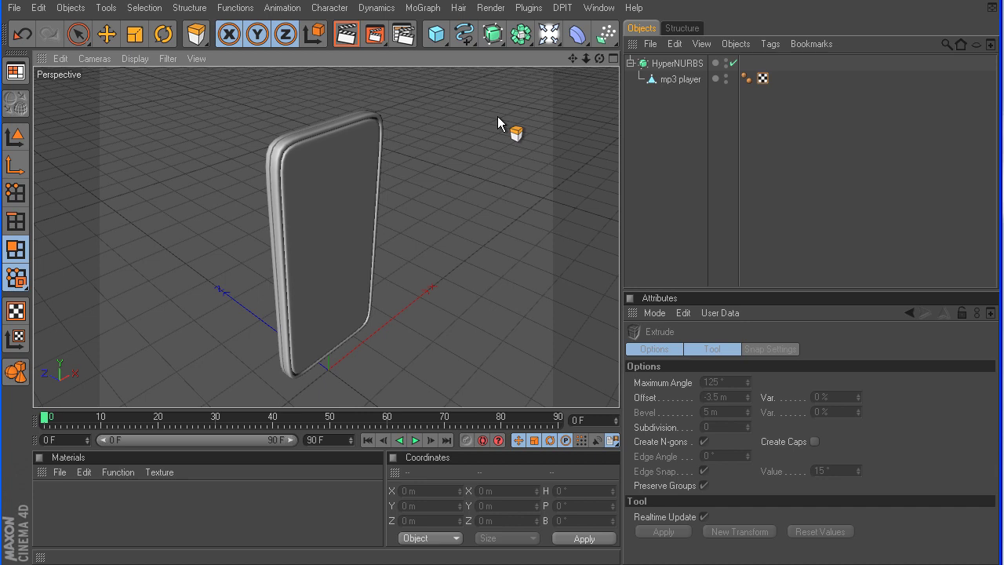